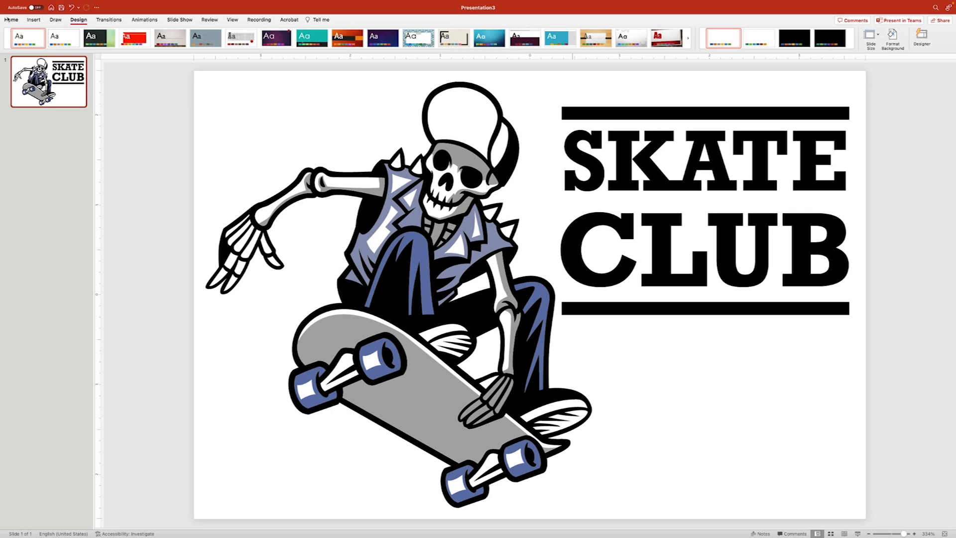
- Return to the Home ribbon once the skeleton and SKATE CLUB title are placed
left_click(9, 19)
- Draw a tall rectangle between the two black bars, deleting a stray circle
left_click(387, 35)
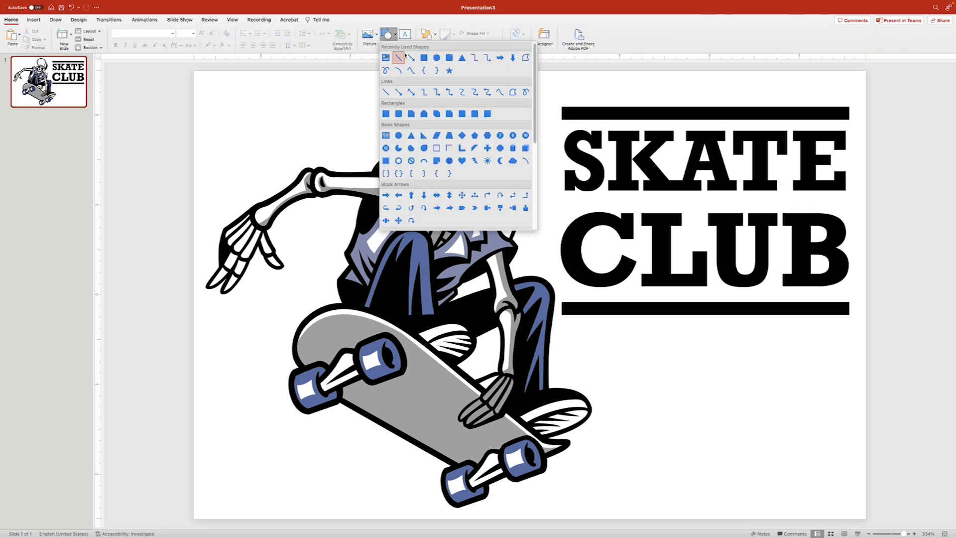
left_click(413, 58)
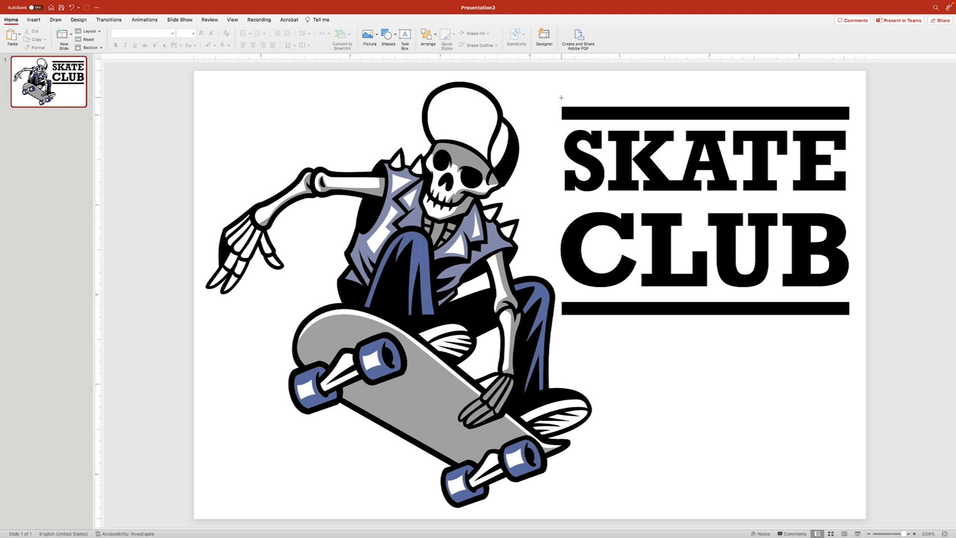
left_click_drag(562, 98, 581, 319)
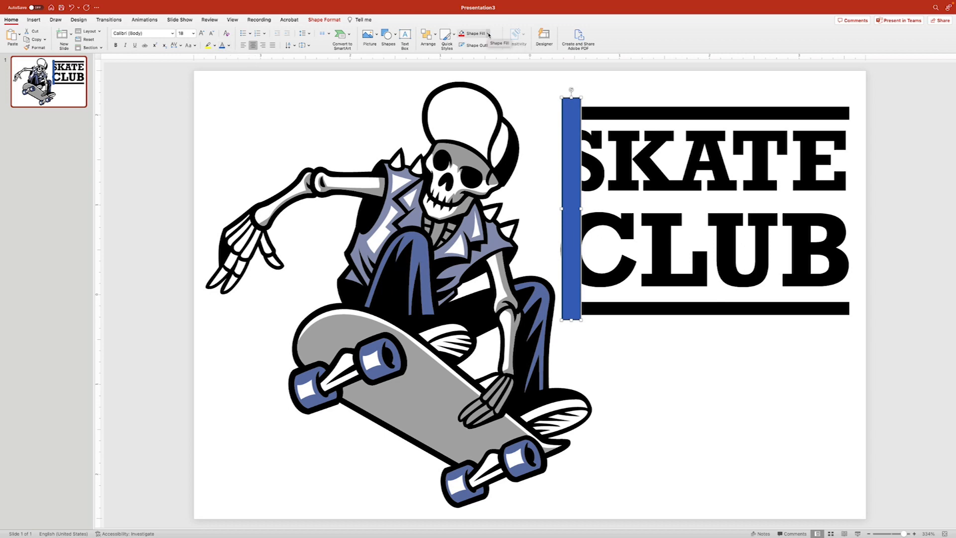
left_click(388, 34)
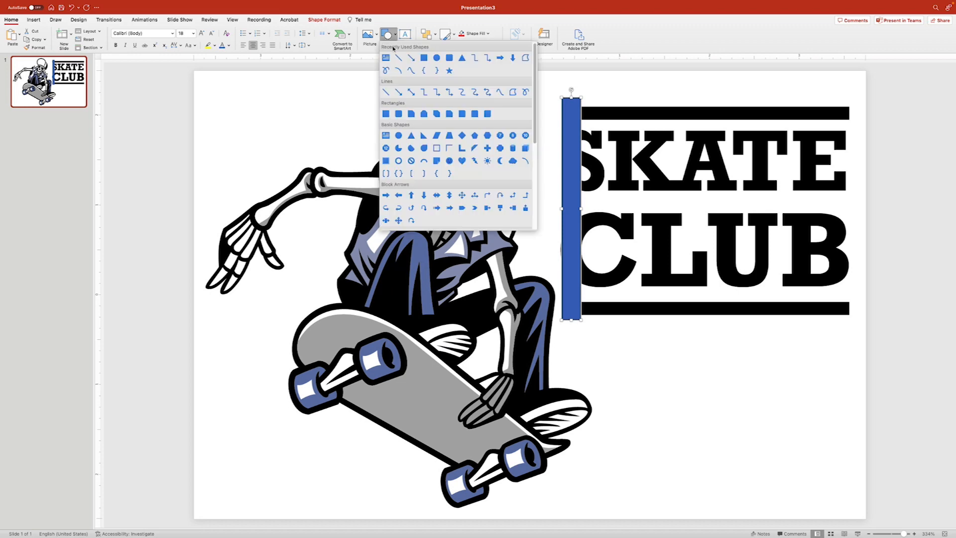
left_click(436, 58)
left_click_drag(247, 94, 294, 140)
left_click(169, 150)
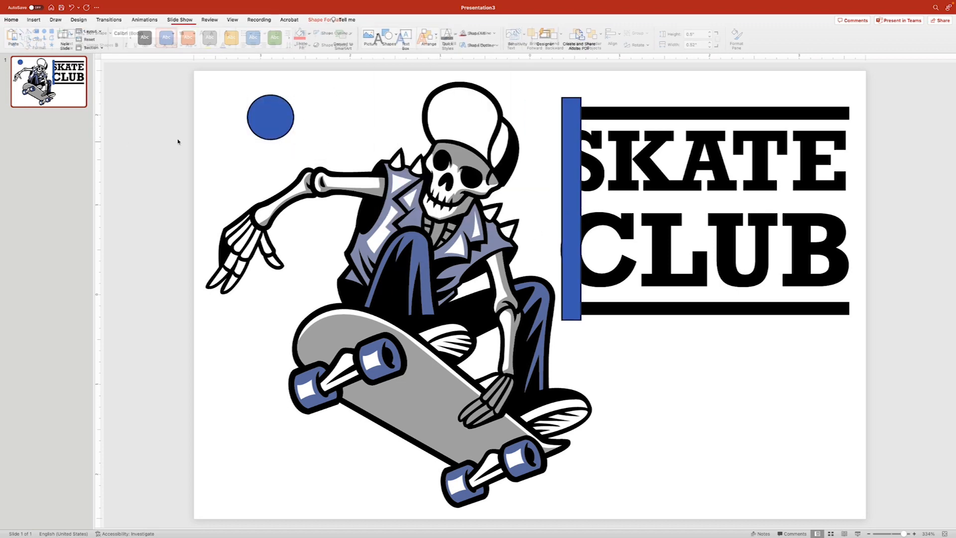
left_click(282, 114)
key("Delete")
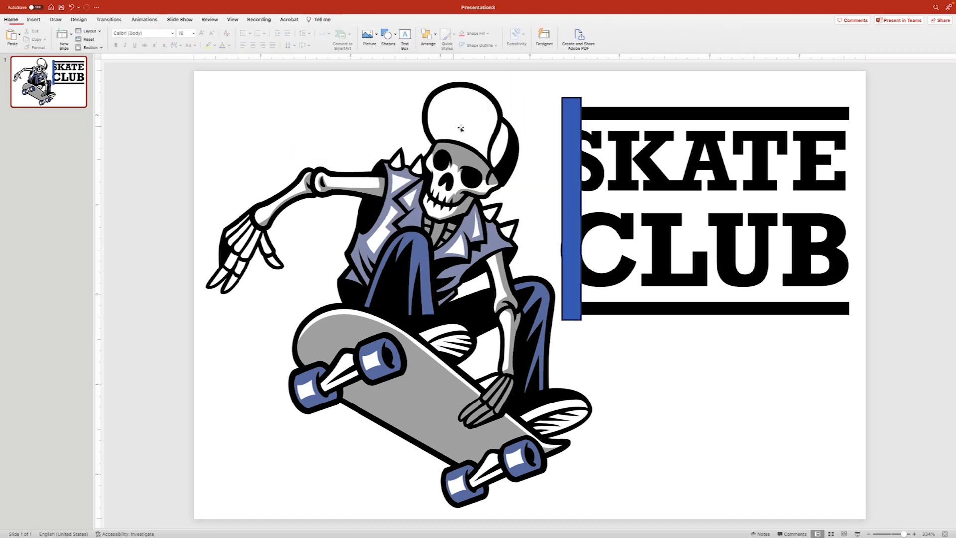
- Give the tall bar a white fill and no outline
left_click(566, 116)
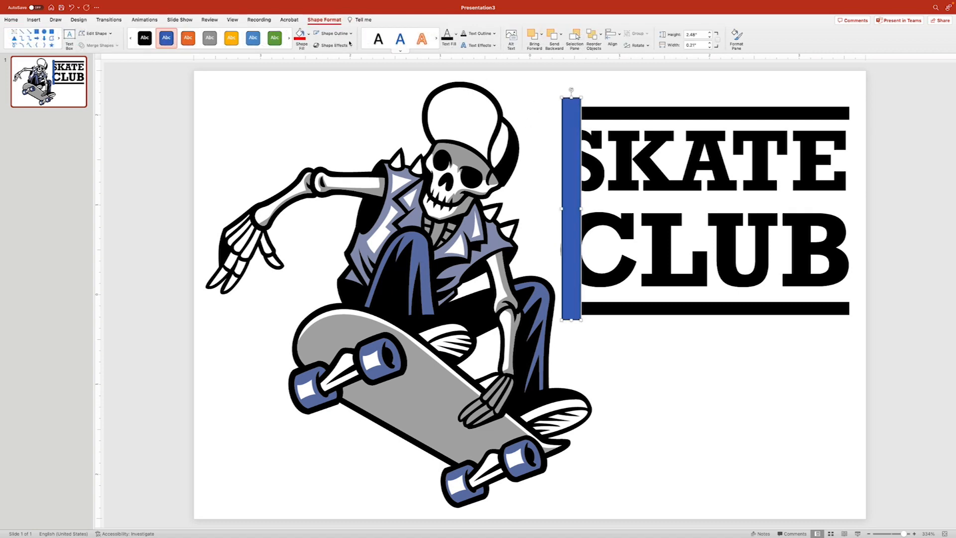
left_click(308, 33)
left_click(300, 69)
left_click(352, 36)
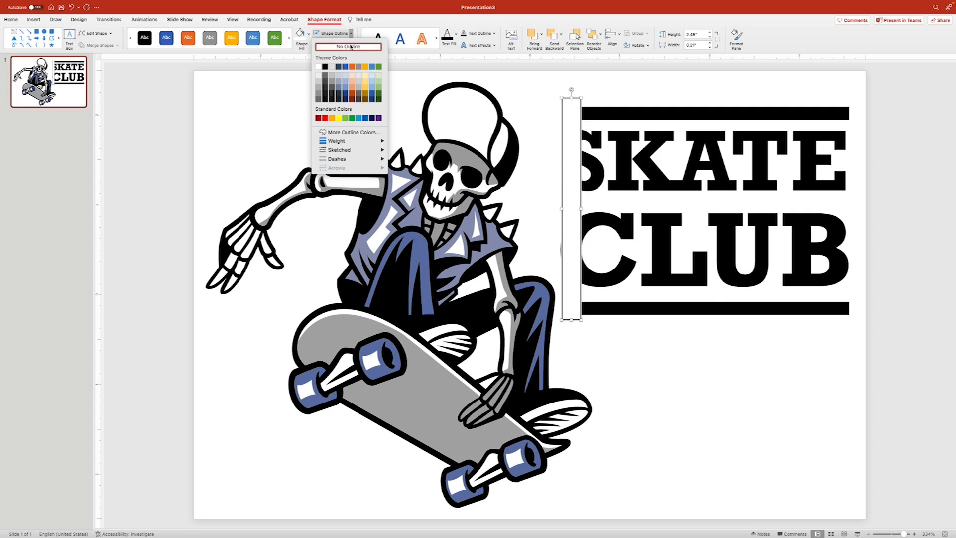
left_click(344, 46)
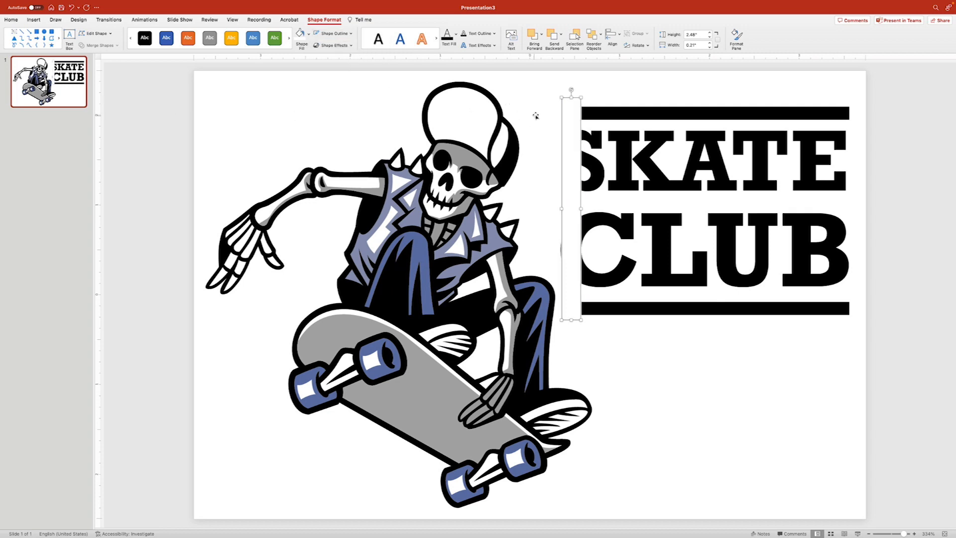
- Delete a stray arrow shape and move the white bar into the middle of SKATE CLUB
right_click(571, 108)
left_click(608, 250)
left_click_drag(210, 75, 124, 157)
left_click(136, 173)
left_click(162, 124)
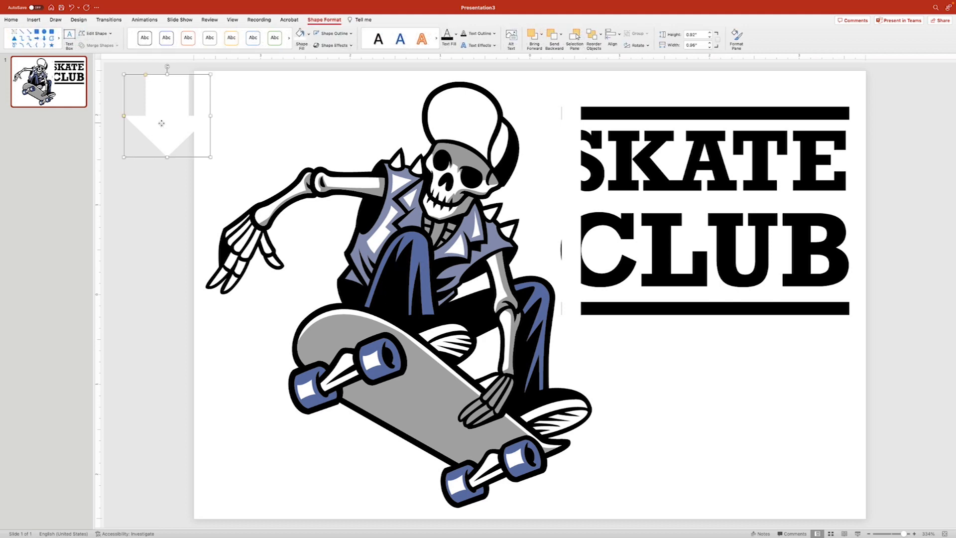
key("Delete")
left_click(576, 167)
left_click_drag(576, 167, 707, 167)
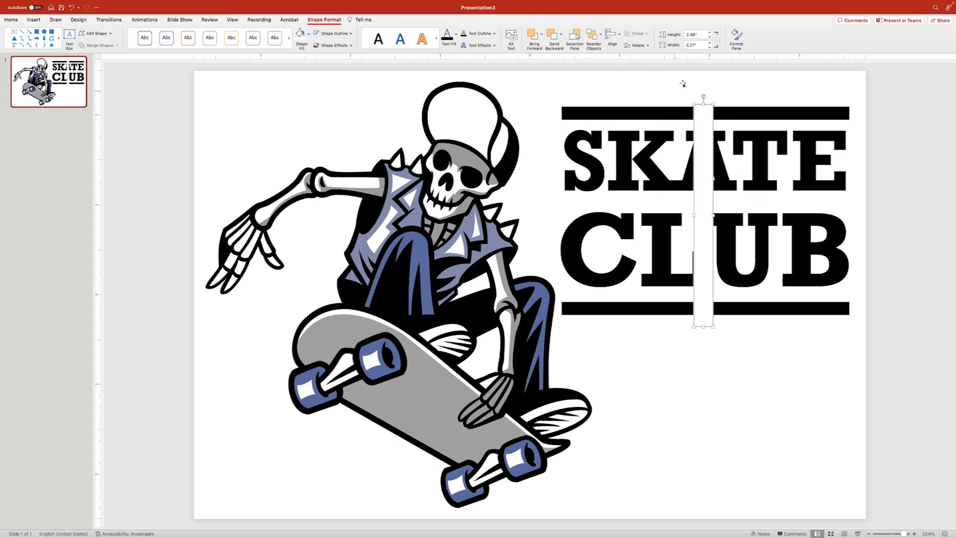
- Give the white bar 8 pt Soft Edges and widen it to 0.44 inches
left_click(736, 37)
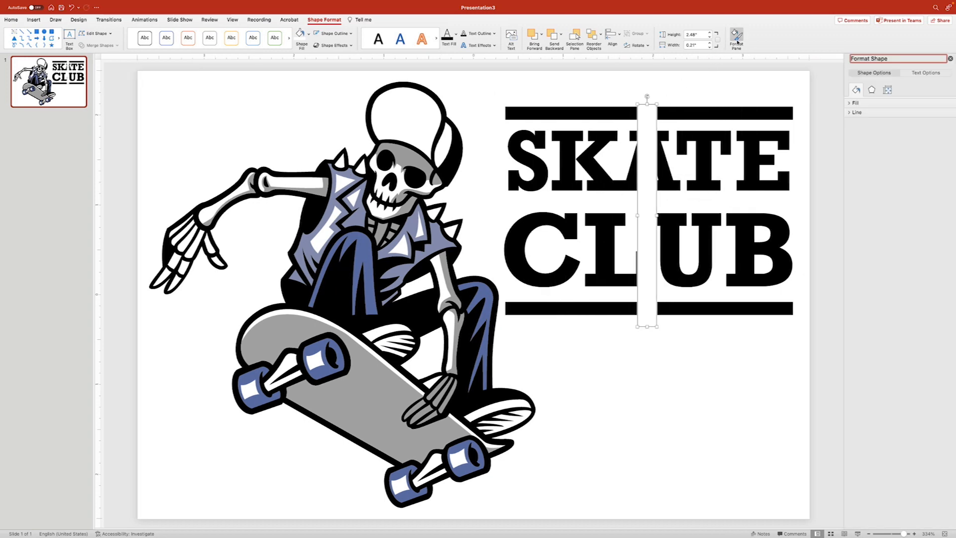
left_click(871, 91)
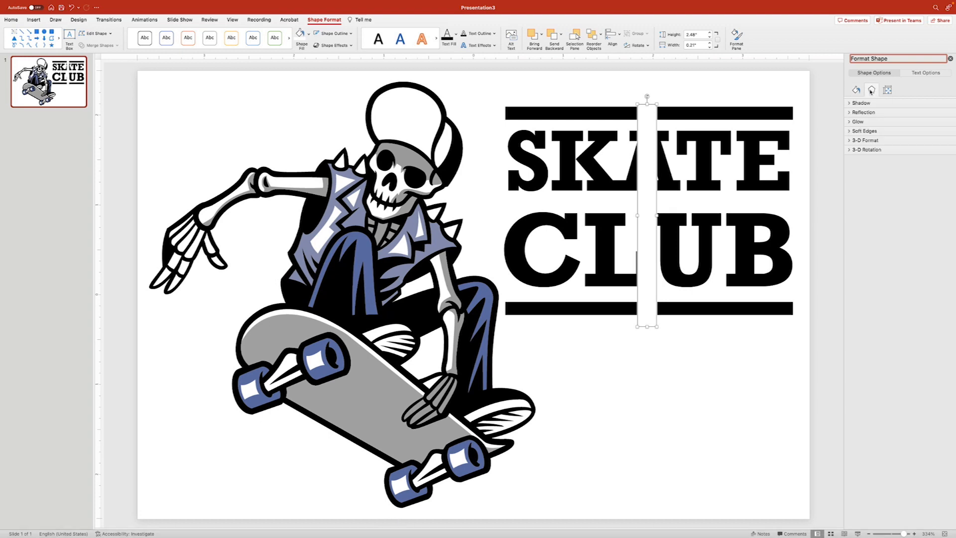
left_click(849, 133)
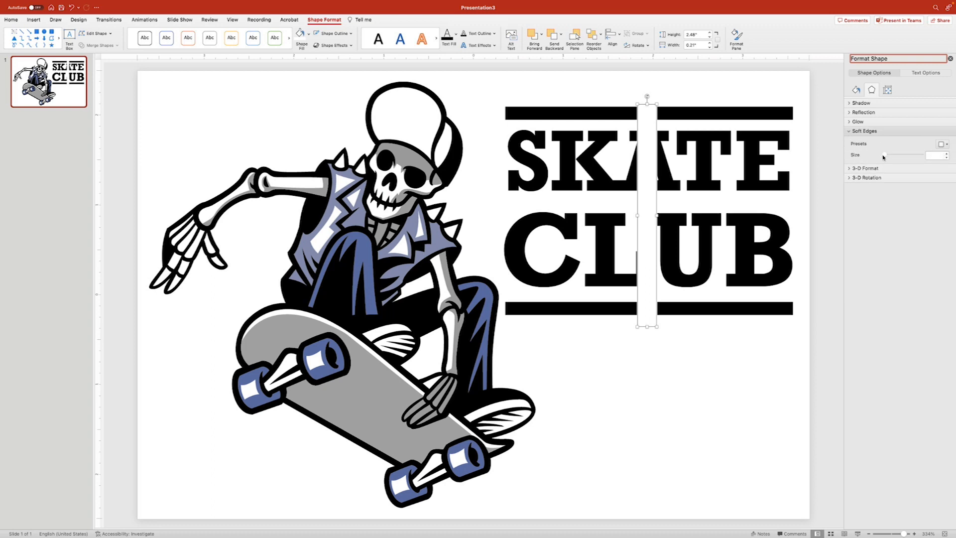
left_click_drag(885, 157, 886, 157)
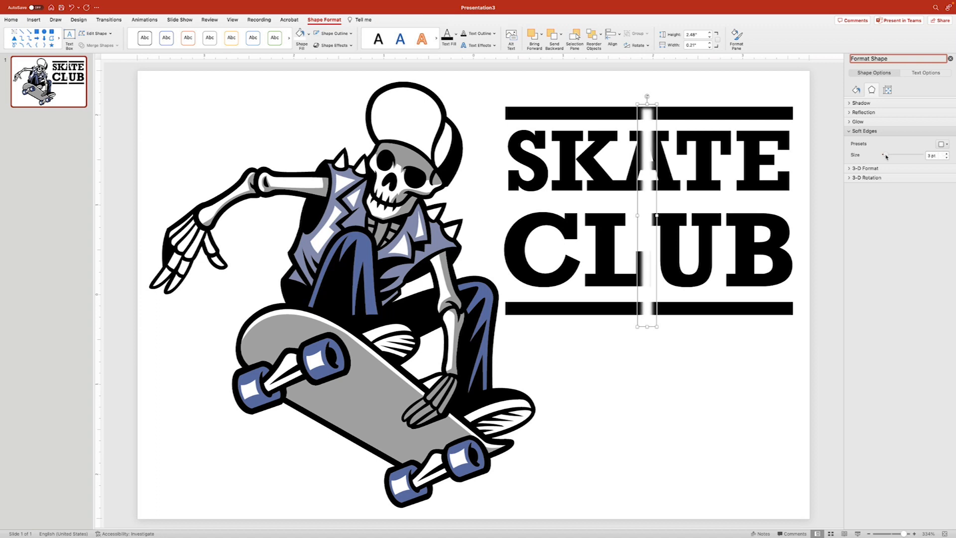
left_click_drag(658, 216, 677, 216)
left_click_drag(890, 155, 889, 157)
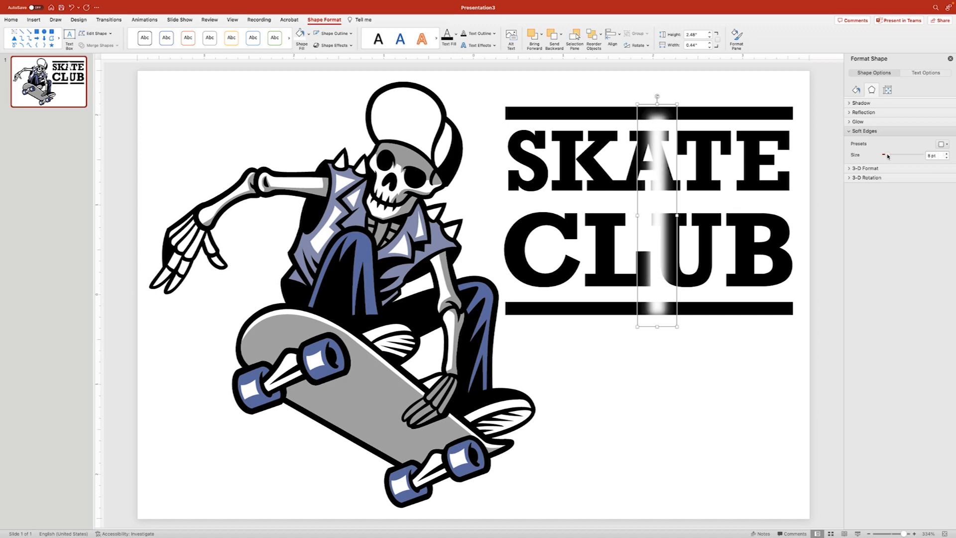
- Lengthen the strip, tilt it counter-clockwise and position it across the S and C
left_click_drag(657, 105, 658, 89)
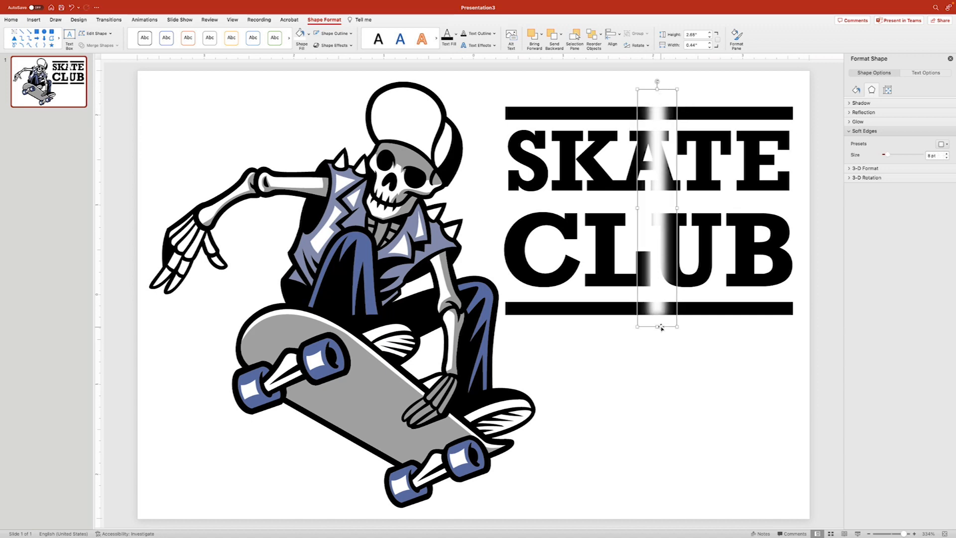
left_click_drag(658, 327, 657, 334)
left_click_drag(657, 80, 637, 83)
left_click_drag(643, 124, 481, 144)
left_click_drag(474, 83, 466, 83)
left_click_drag(492, 178, 488, 180)
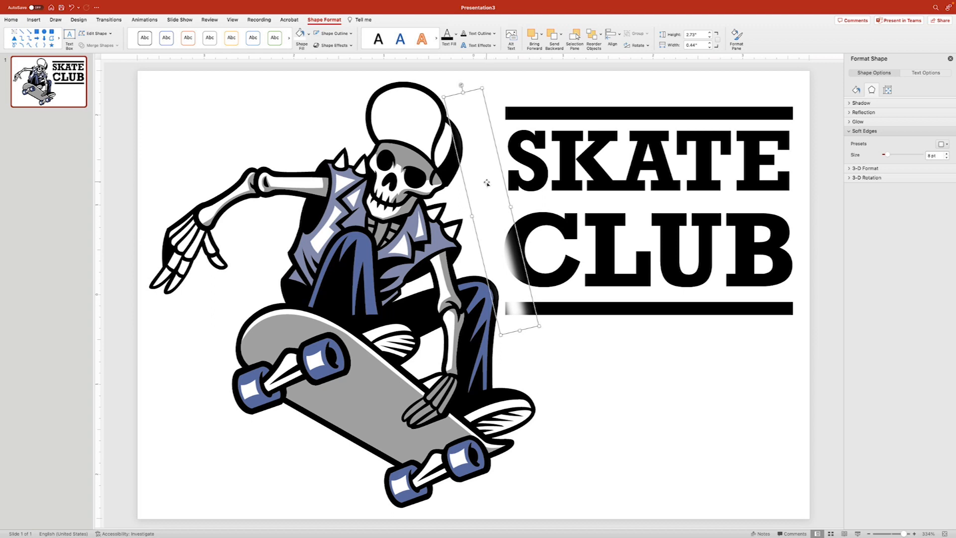
left_click_drag(484, 184, 536, 210)
- Set the shine strip's fill to 30% transparency and move it left of the lettering
left_click(856, 90)
left_click(855, 102)
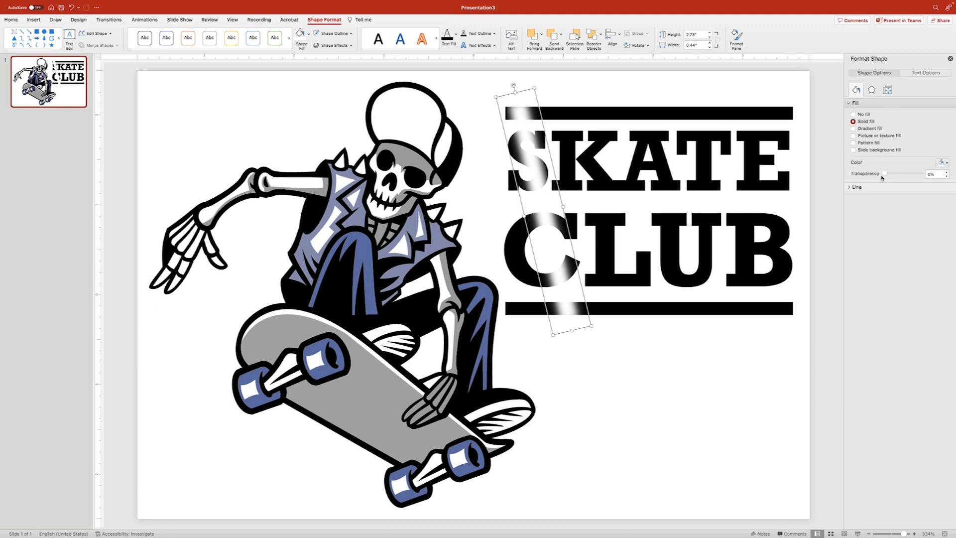
left_click_drag(886, 176, 898, 177)
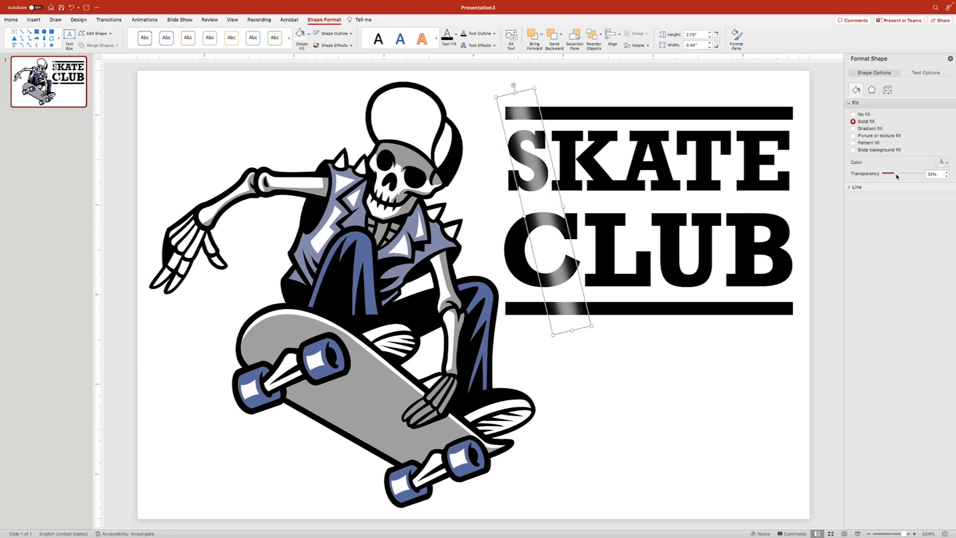
left_click_drag(519, 109, 465, 114)
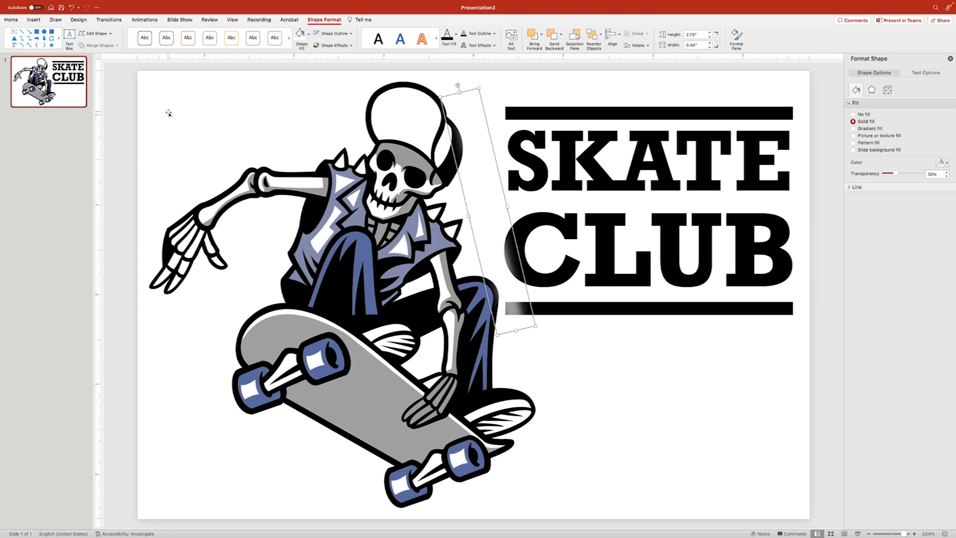
key("Escape")
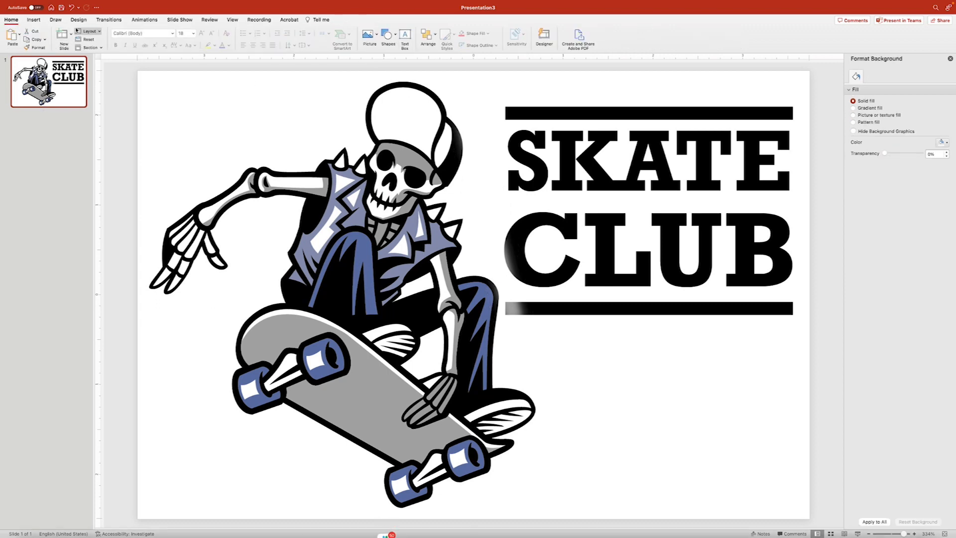
left_click(101, 21)
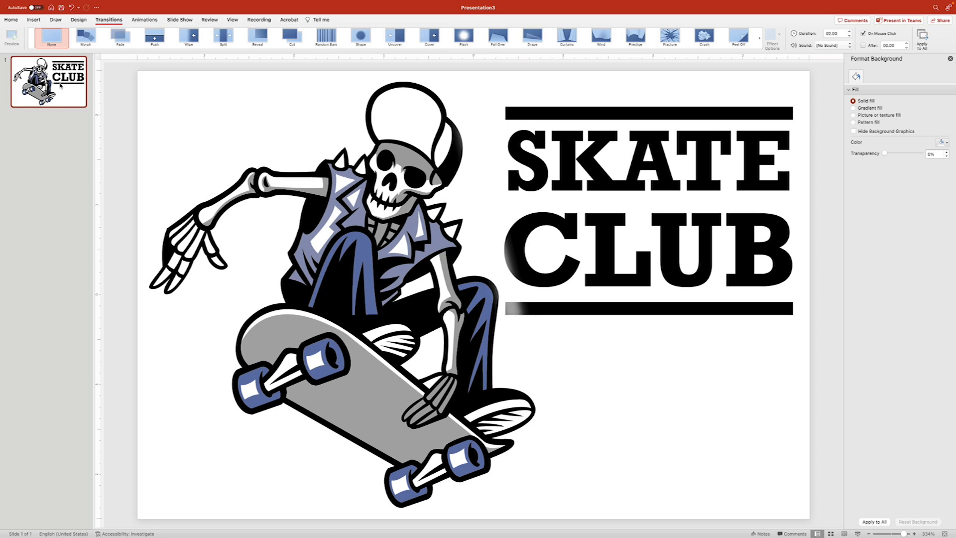
- Duplicate the logo slide, push the shine off the right edge, and apply Morph
key("super+d")
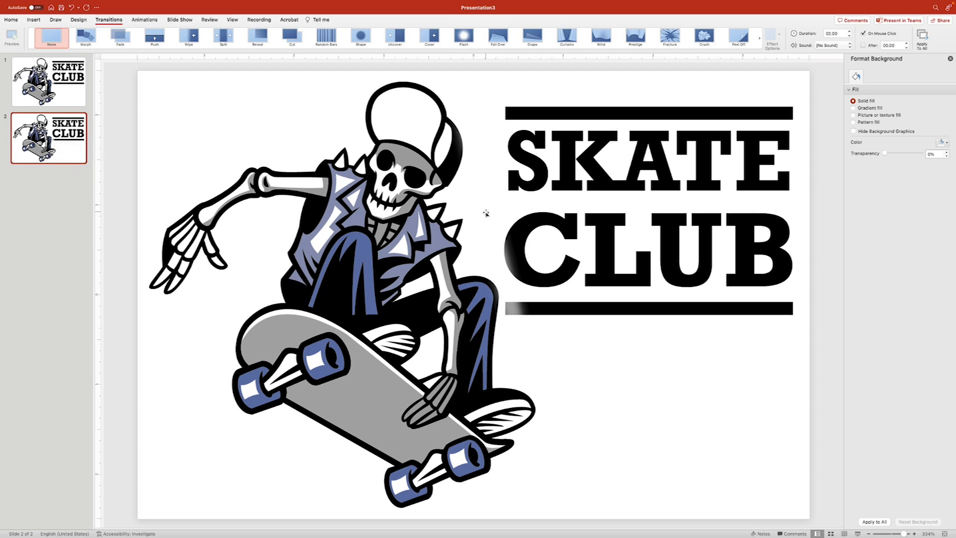
left_click_drag(488, 213, 822, 214)
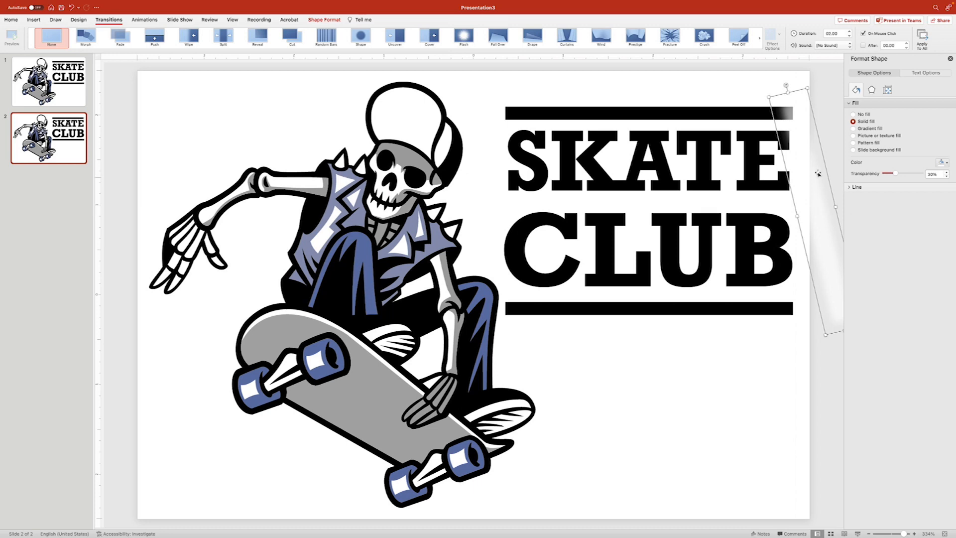
left_click_drag(788, 114, 804, 115)
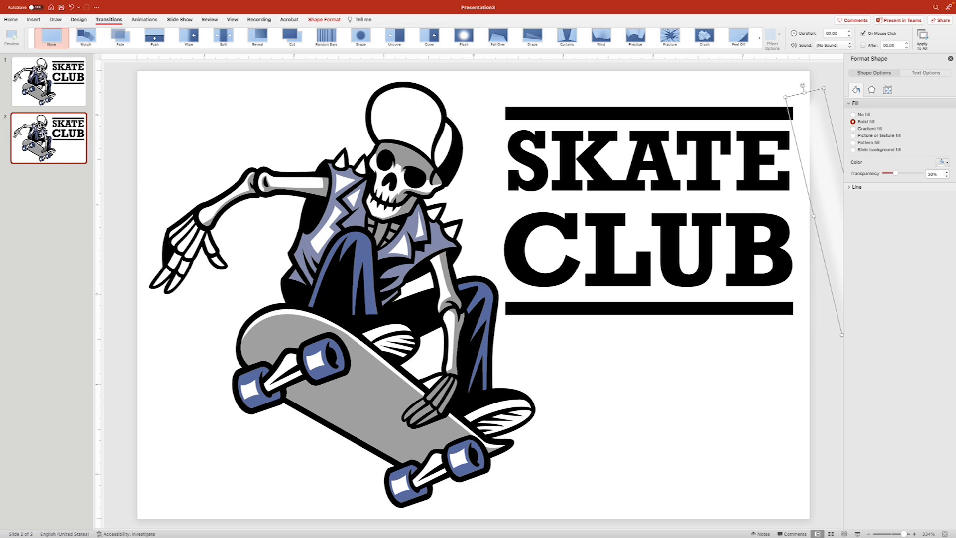
left_click(85, 37)
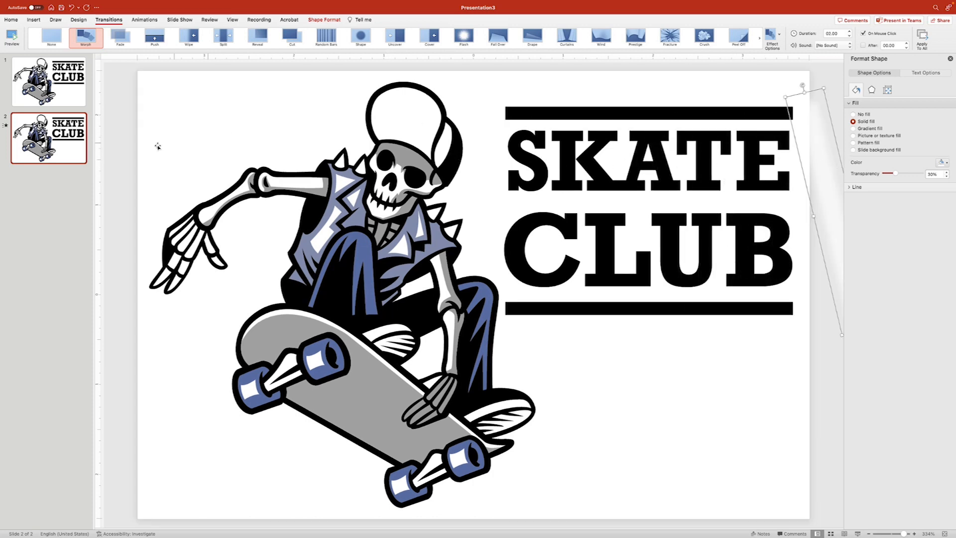
left_click(73, 144)
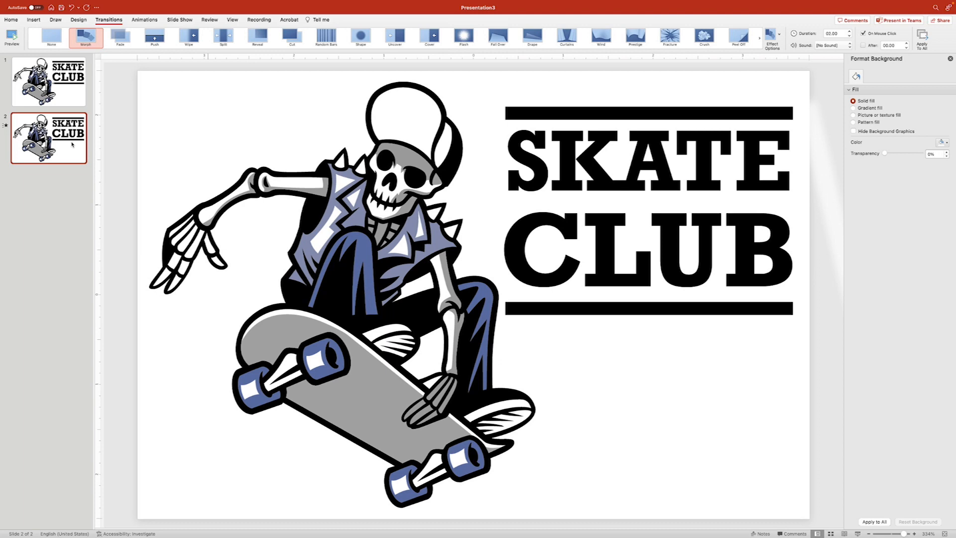
- Duplicate into slides 3 and 4, sliding the shine left across SKATE CLUB on slide 3
key("super+d")
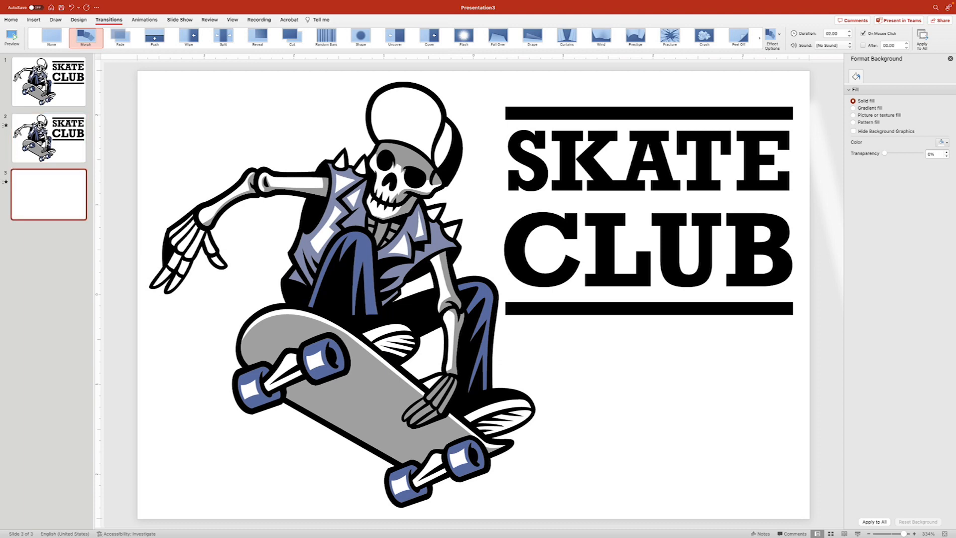
left_click(819, 164)
left_click_drag(819, 165, 477, 193)
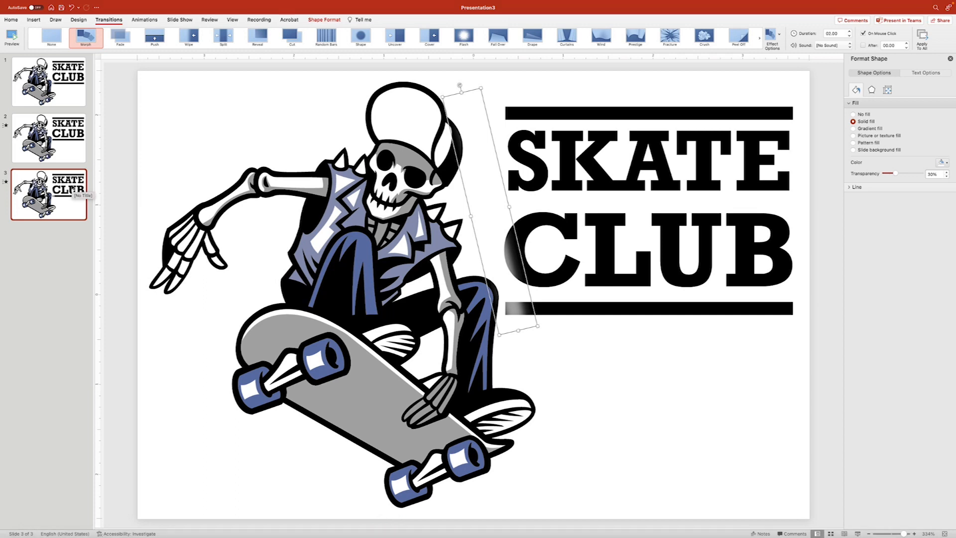
left_click(135, 191)
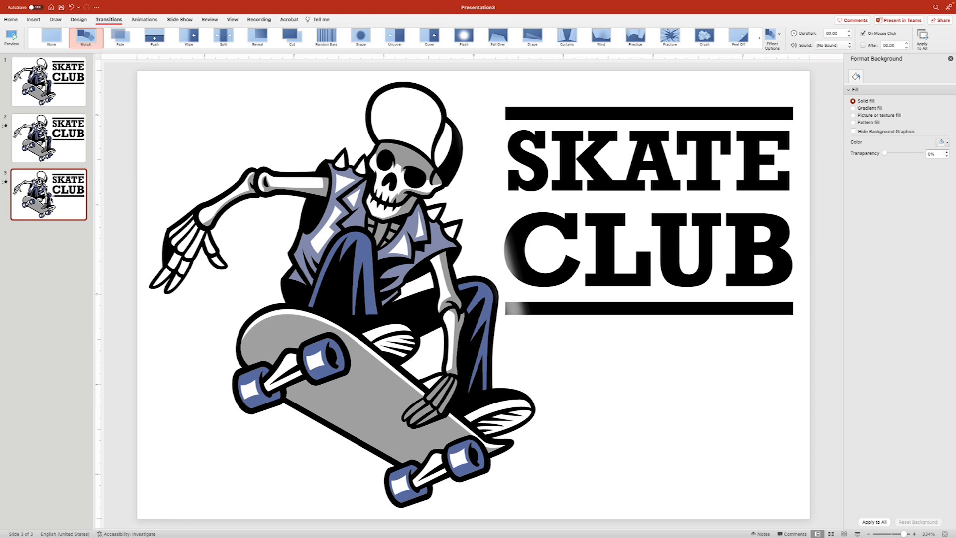
key("super+d")
left_click(493, 197)
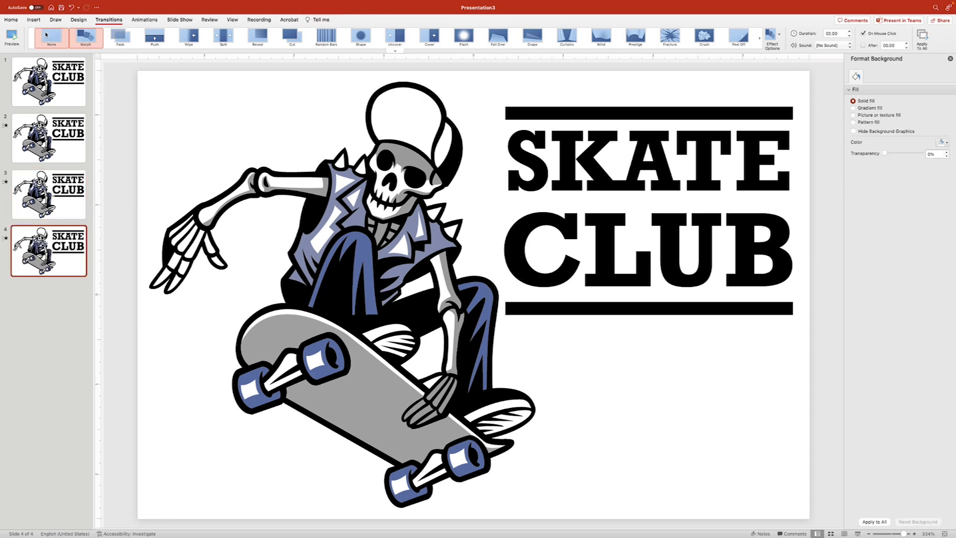
left_click(10, 20)
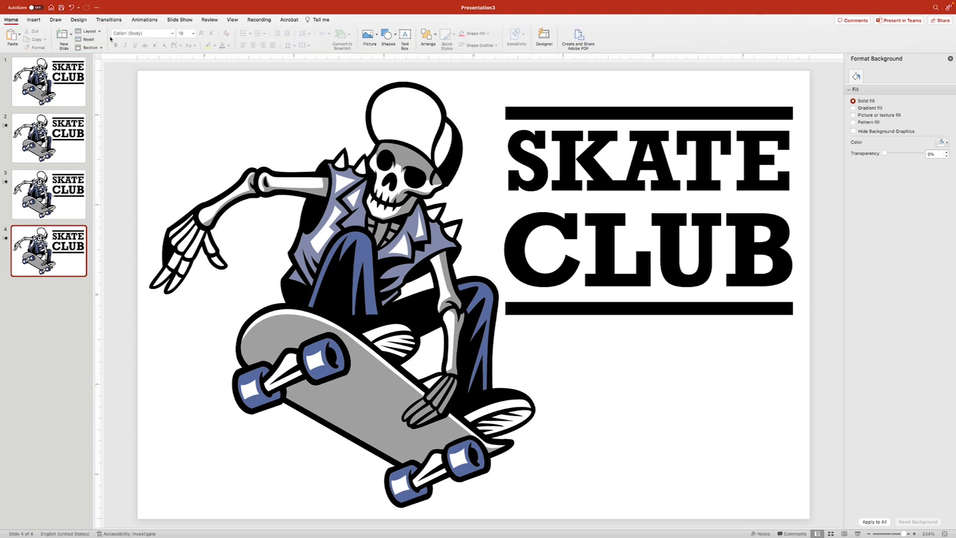
- Draw a small 0.34" white circle on the skeleton's jacket with 7 pt soft edges
left_click(387, 36)
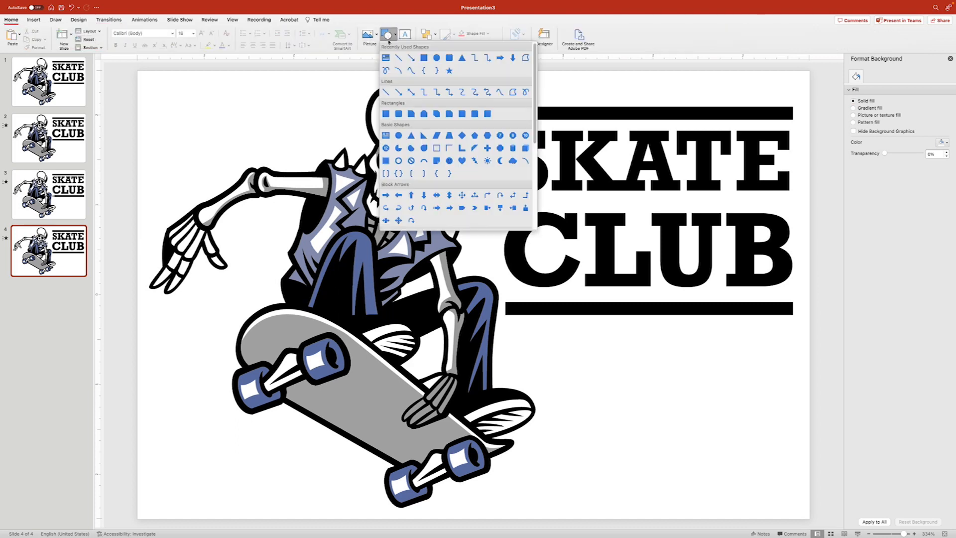
left_click(436, 57)
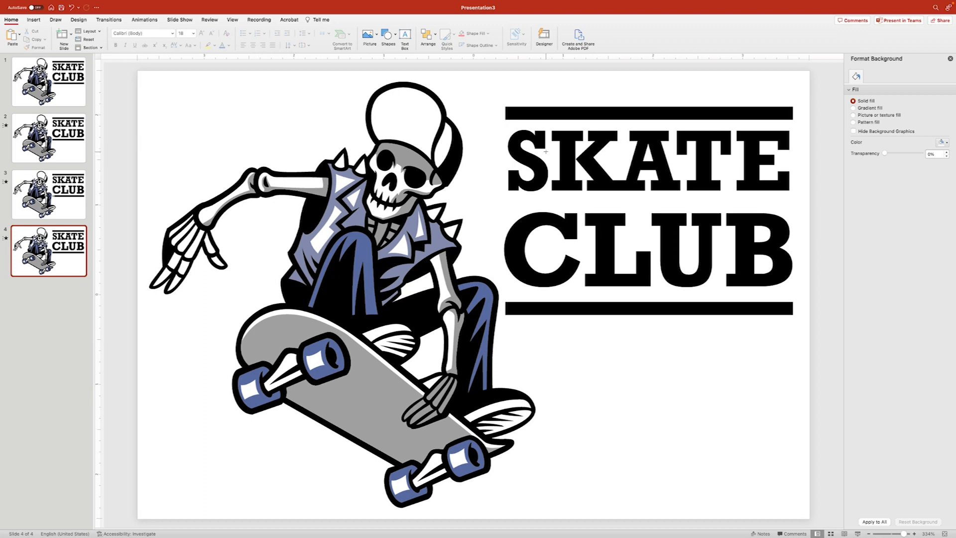
mouse_move(531, 158)
left_mouse_down()
mouse_move(563, 188)
mouse_move(397, 241)
mouse_move(393, 205)
mouse_move(366, 223)
mouse_move(357, 254)
left_mouse_up()
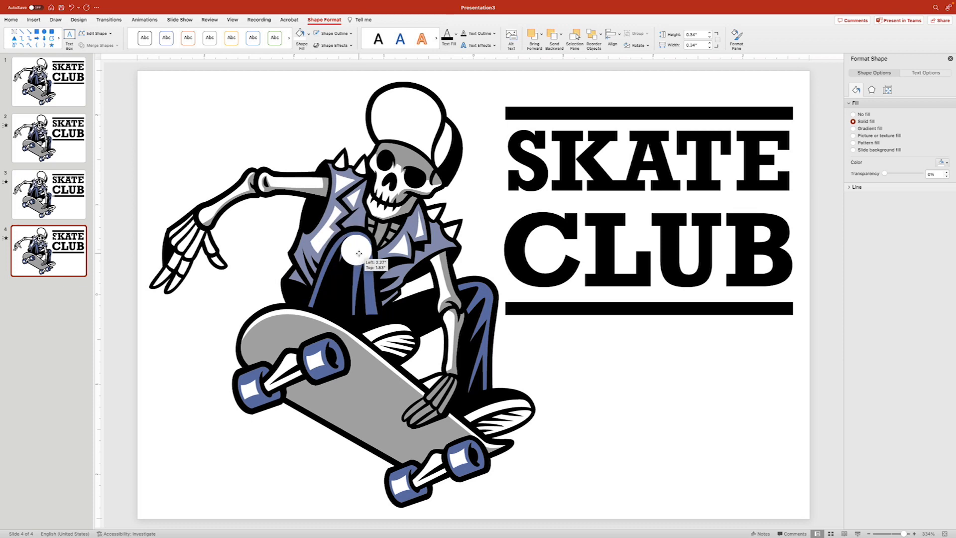
left_click(871, 91)
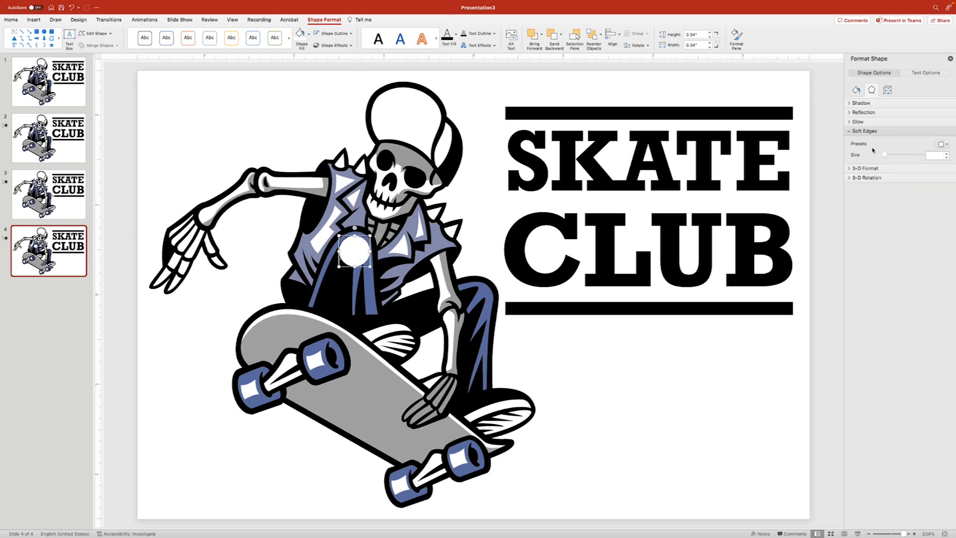
left_click_drag(885, 155, 887, 157)
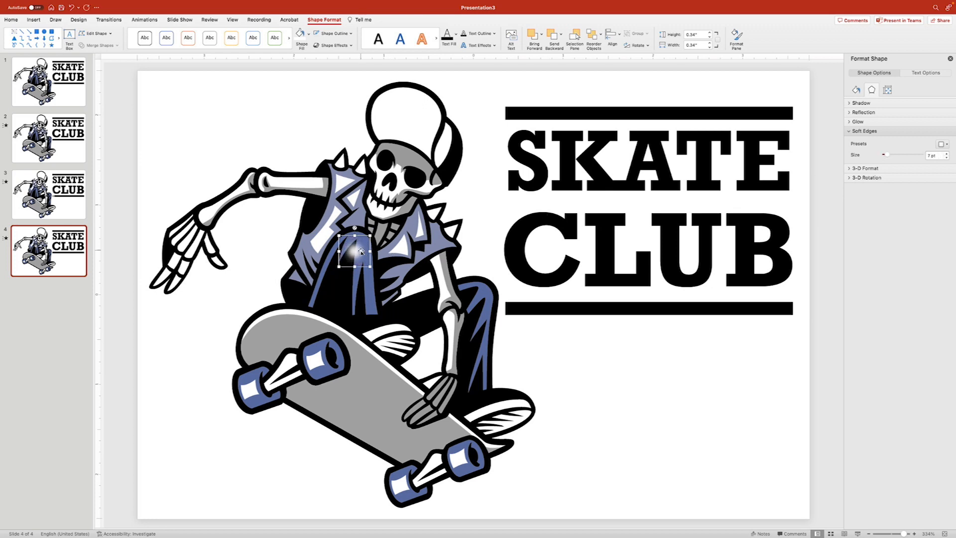
left_click(289, 163)
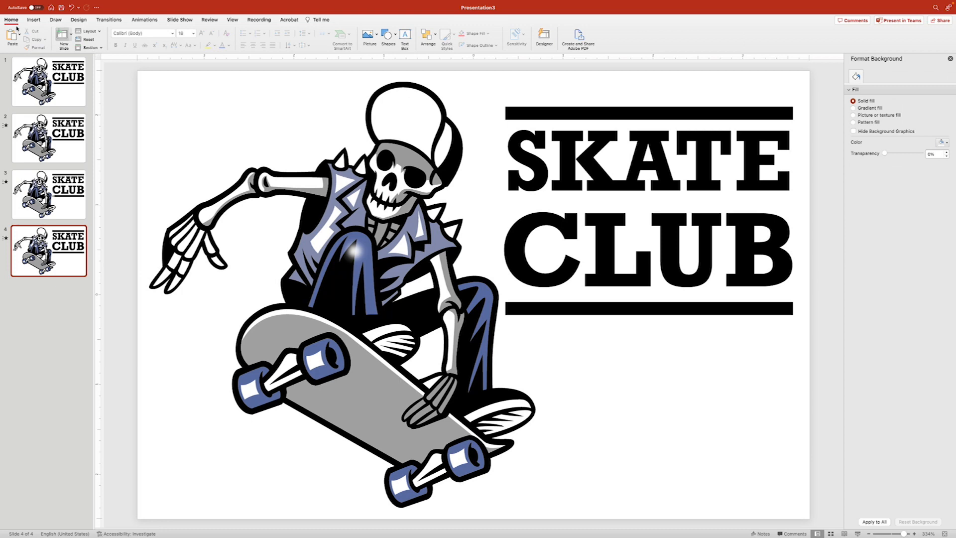
- Draw a 0.15" diamond with 1 pt soft edges and nudge it onto the glow
left_click(388, 34)
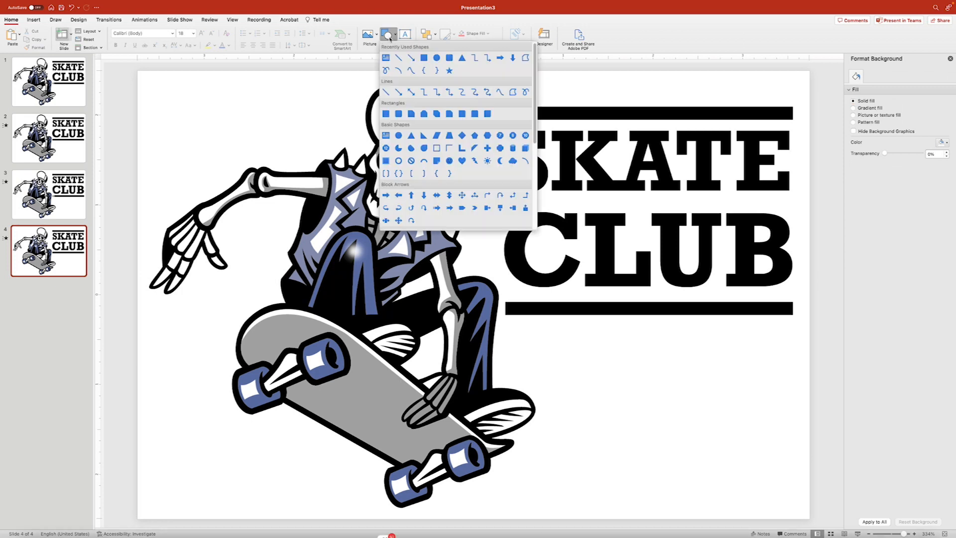
left_click(460, 135)
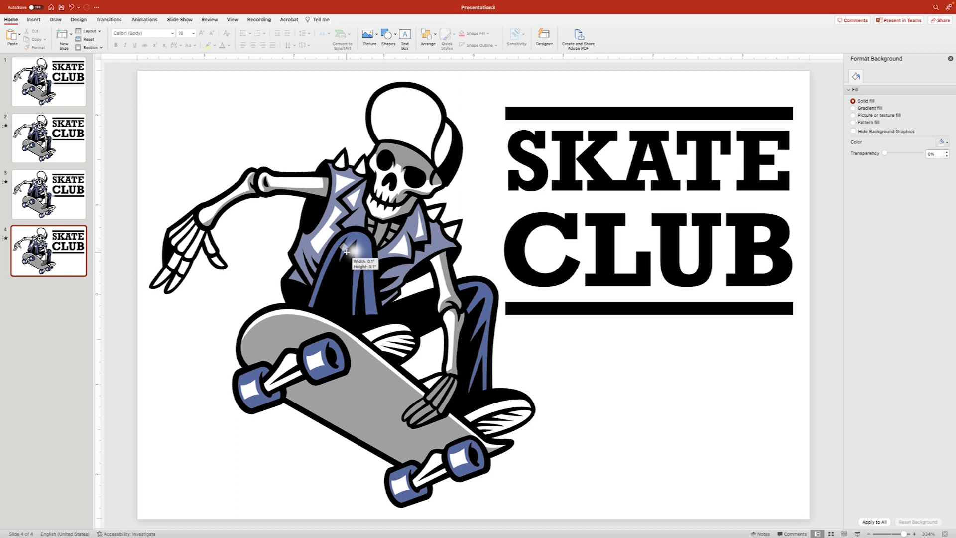
left_click_drag(341, 243, 347, 250)
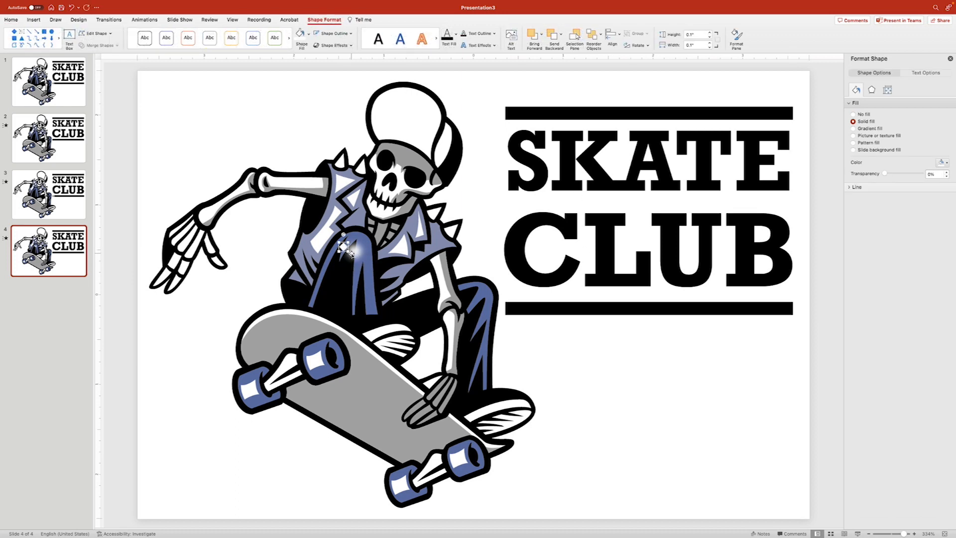
left_click_drag(348, 250, 350, 255)
left_click(872, 89)
left_click_drag(885, 156, 886, 157)
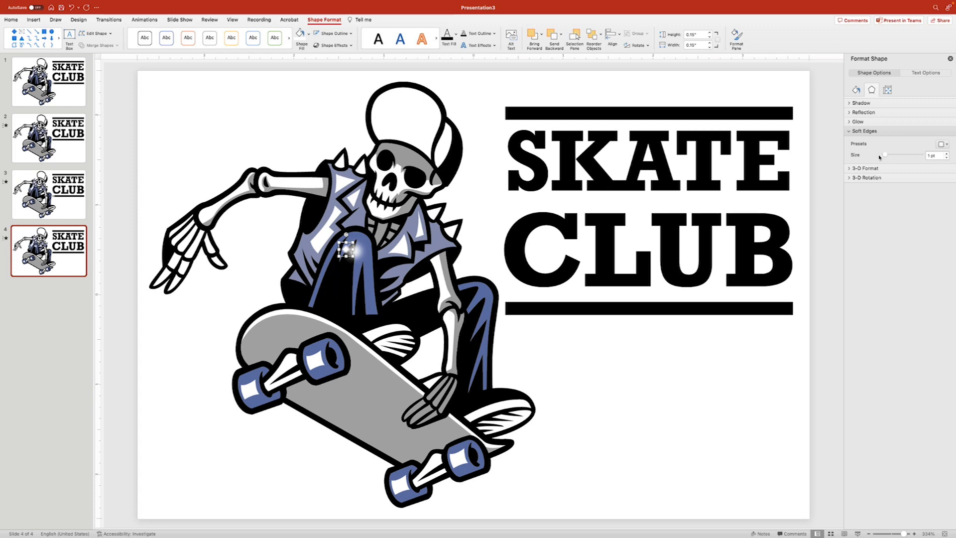
key("Right")
key("Right")
key("Right")
key("Right")
key("Down")
key("Left")
key("Left")
key("Down")
key("Left")
key("Down")
key("Down")
- Move the glow and diamond together onto the skateboard's top edge
left_click_drag(124, 237, 386, 281)
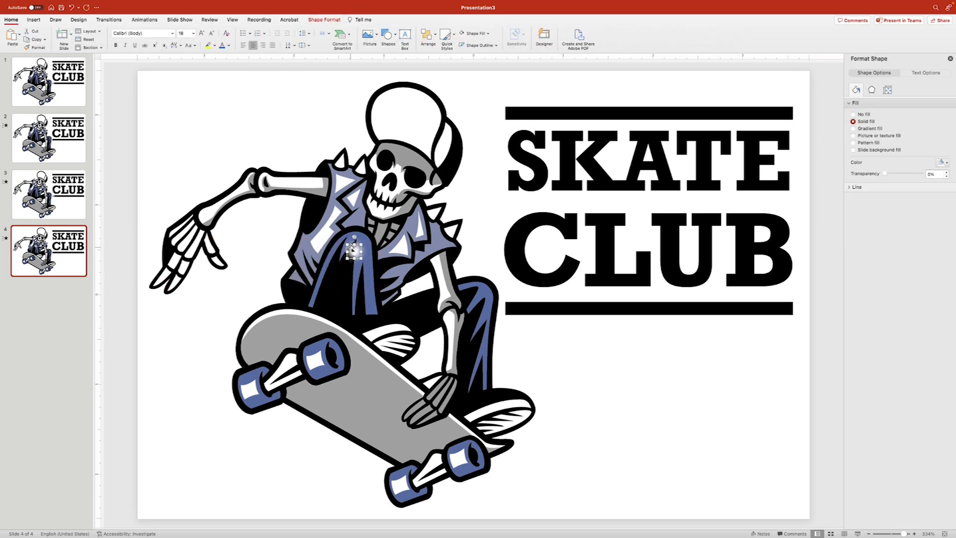
left_click_drag(354, 251, 346, 260)
key("super+z")
left_click_drag(119, 174, 460, 331)
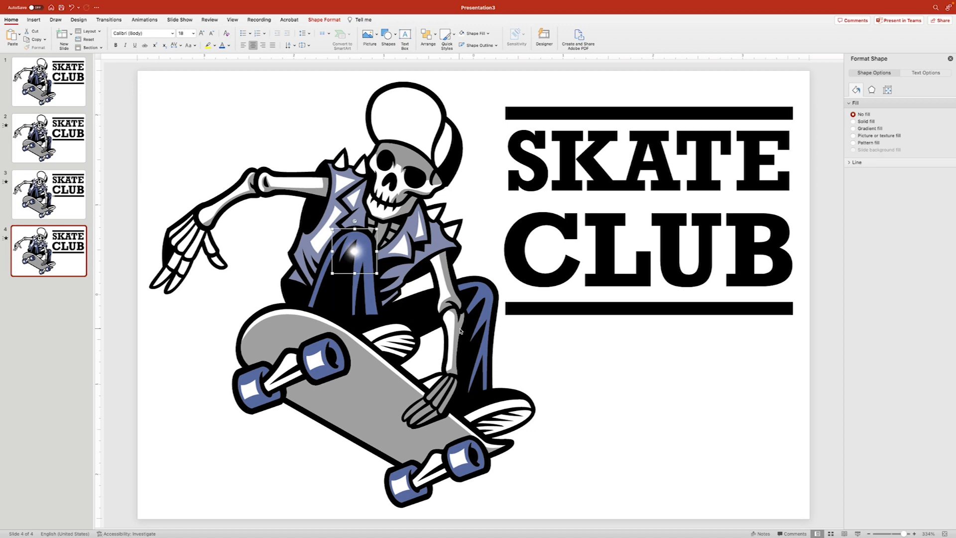
left_click_drag(353, 247, 325, 294)
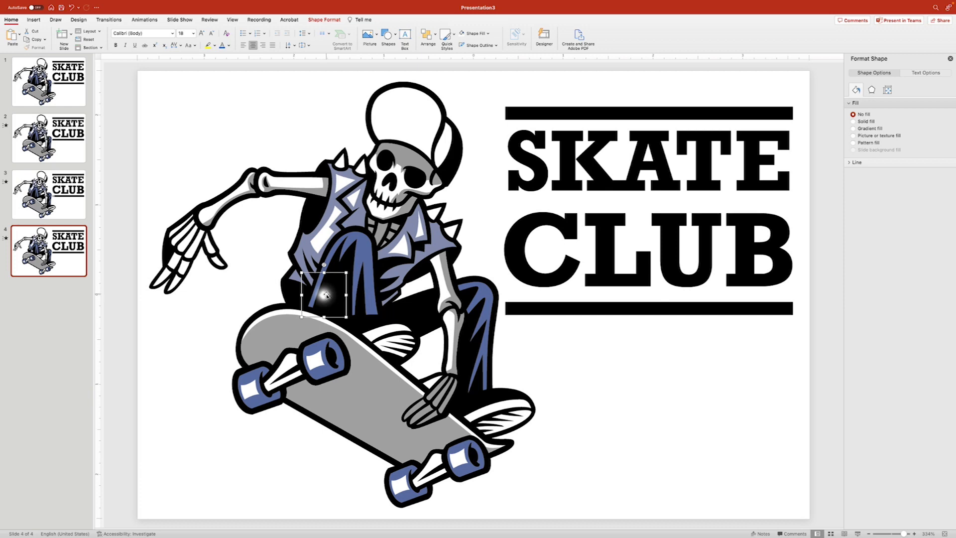
left_click_drag(326, 295, 316, 315)
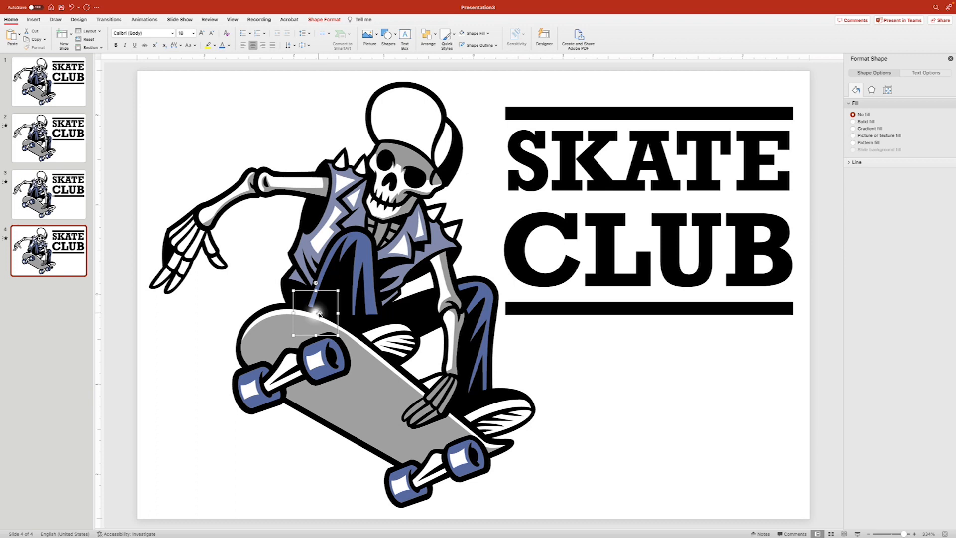
left_click_drag(320, 313, 333, 319)
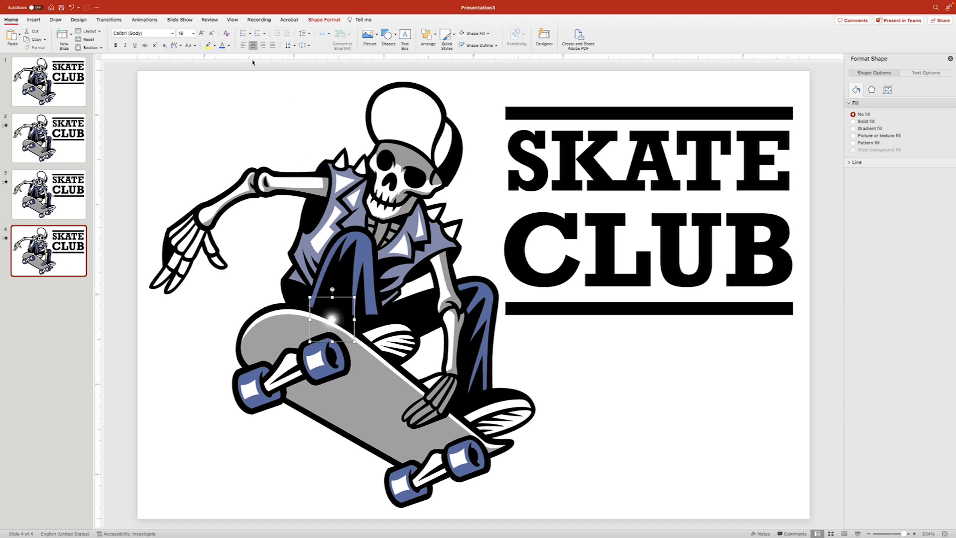
- Give the sparkle a Lines motion path stretched across the skateboard, then show the Animation Pane
left_click(144, 19)
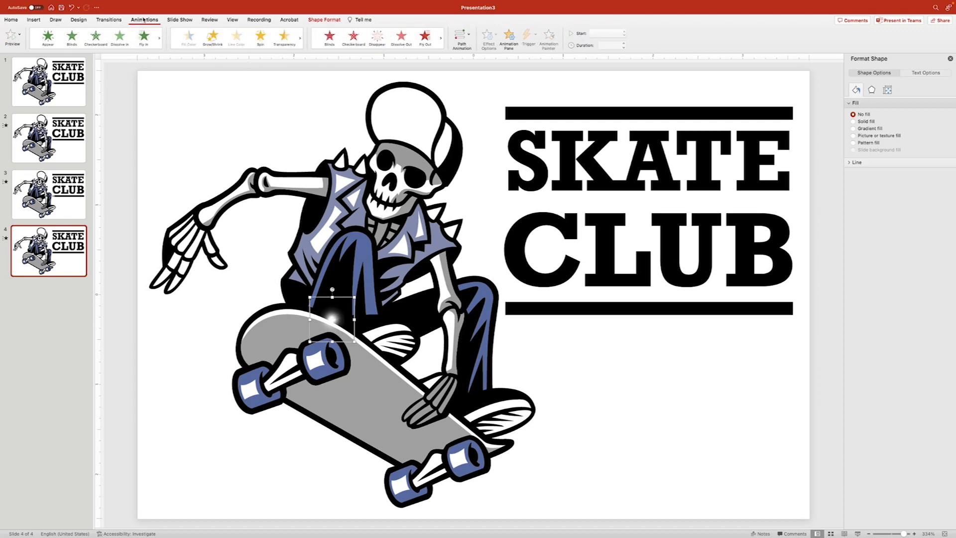
left_click(462, 35)
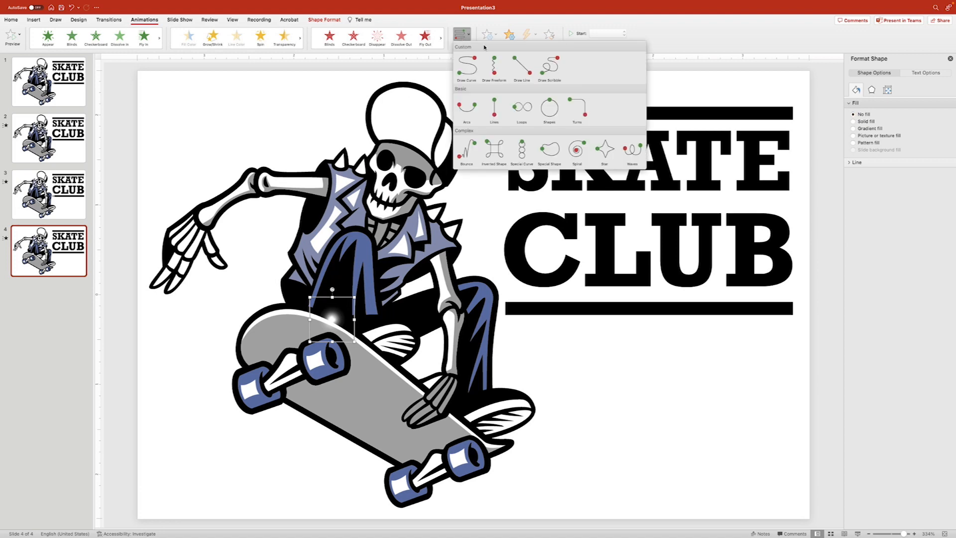
left_click(494, 107)
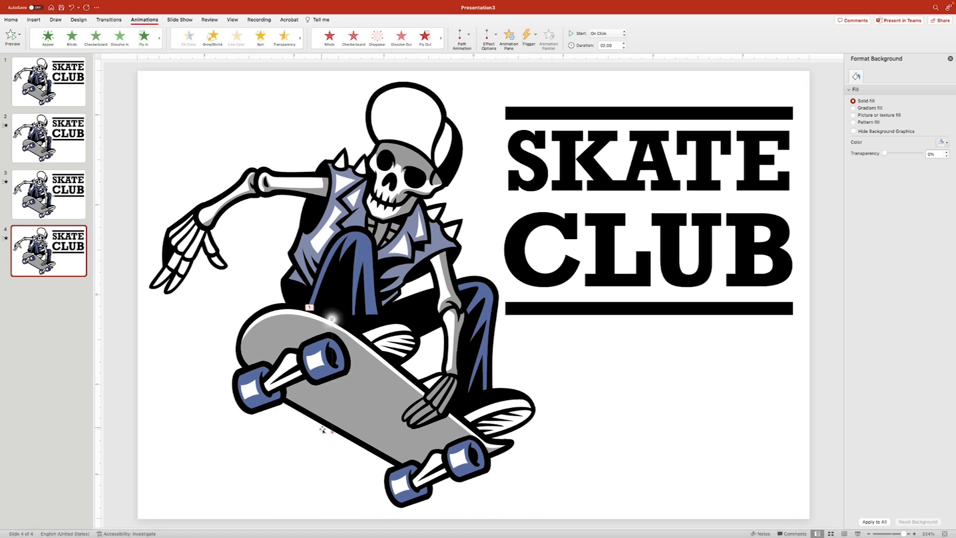
left_click_drag(331, 431, 422, 386)
scroll(330, 317, "down", 1)
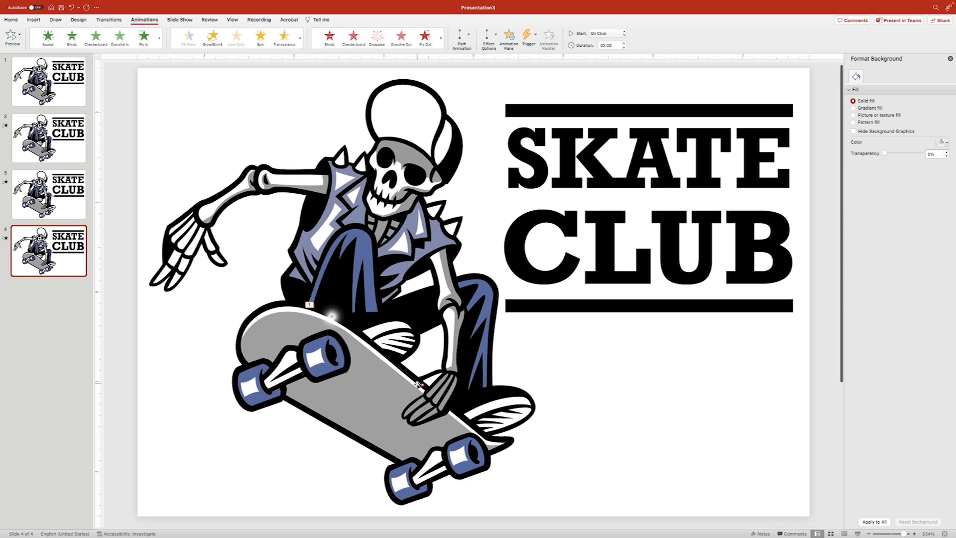
left_click(508, 37)
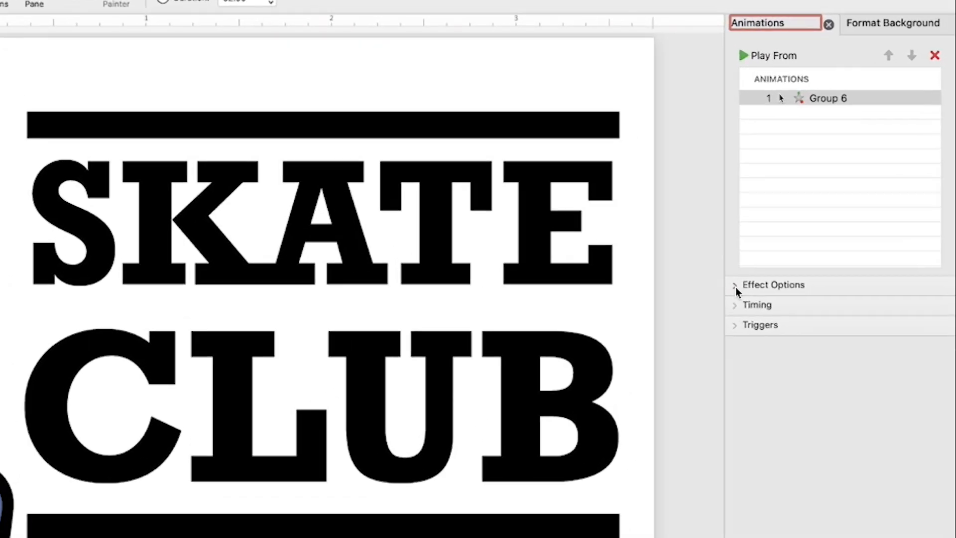
- Enable Auto-reverse on the Group 6 path, preview full screen, and duplicate slide 4 as slide 5
left_click(850, 187)
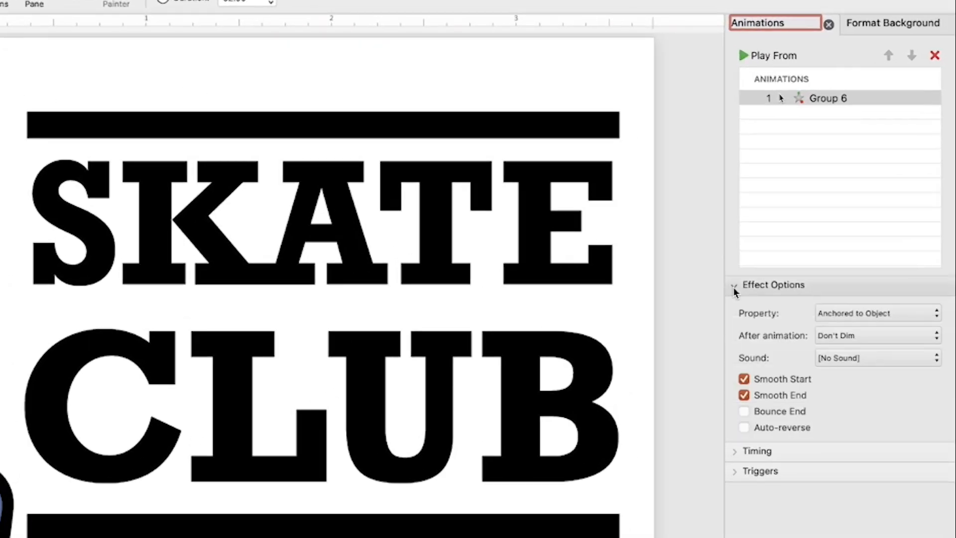
left_click(747, 427)
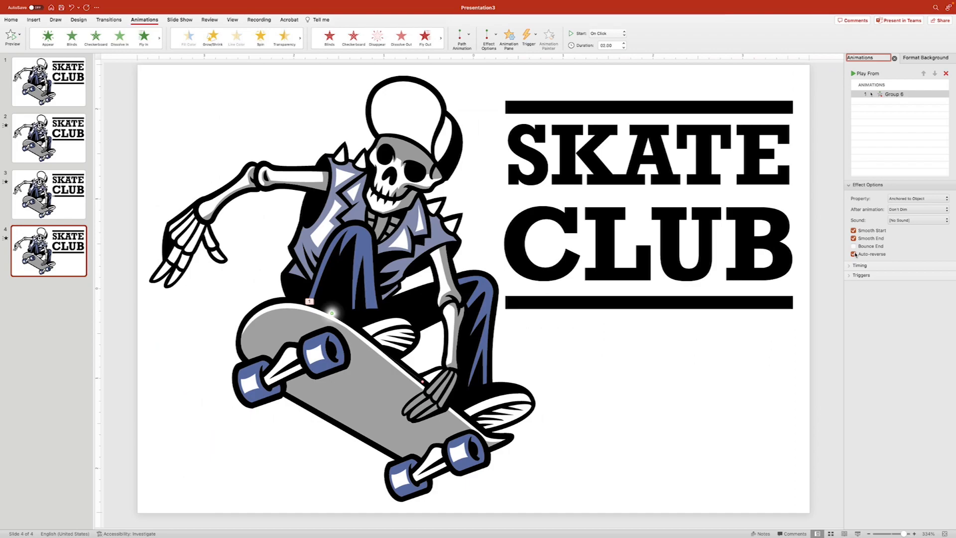
key("super+Return")
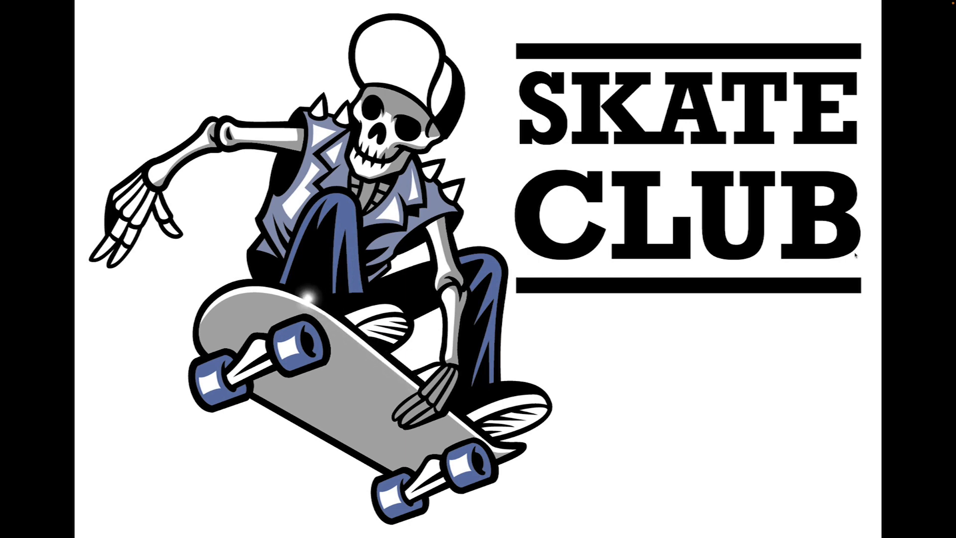
key("Escape")
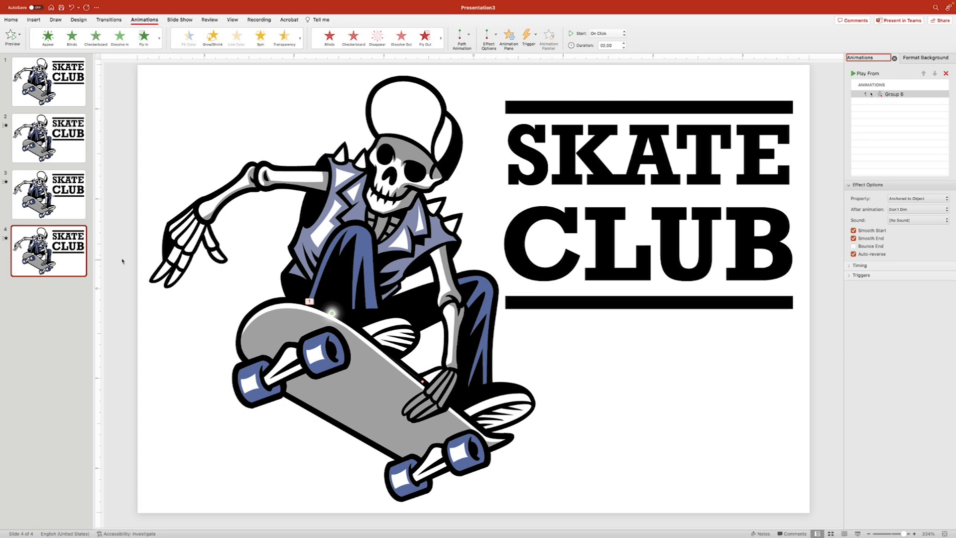
left_click(63, 251)
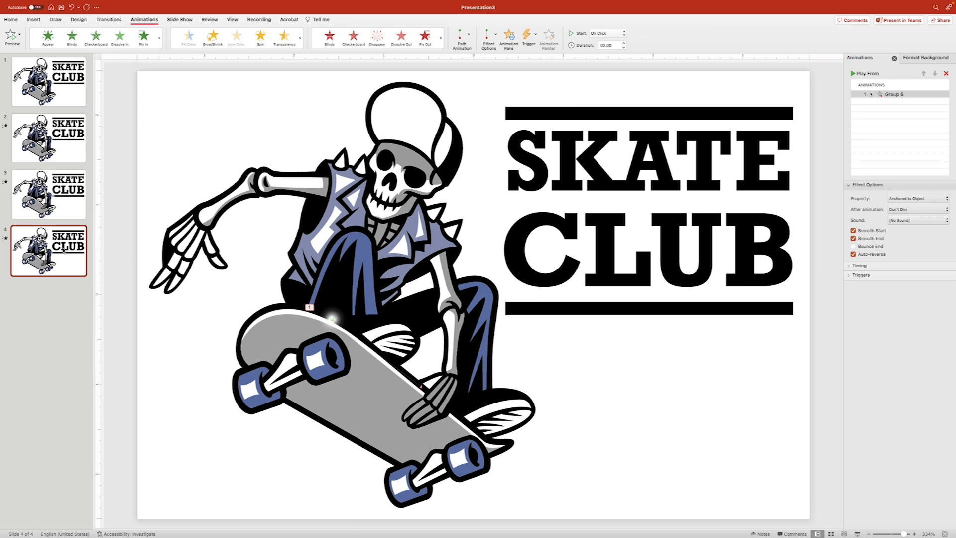
key("super+d")
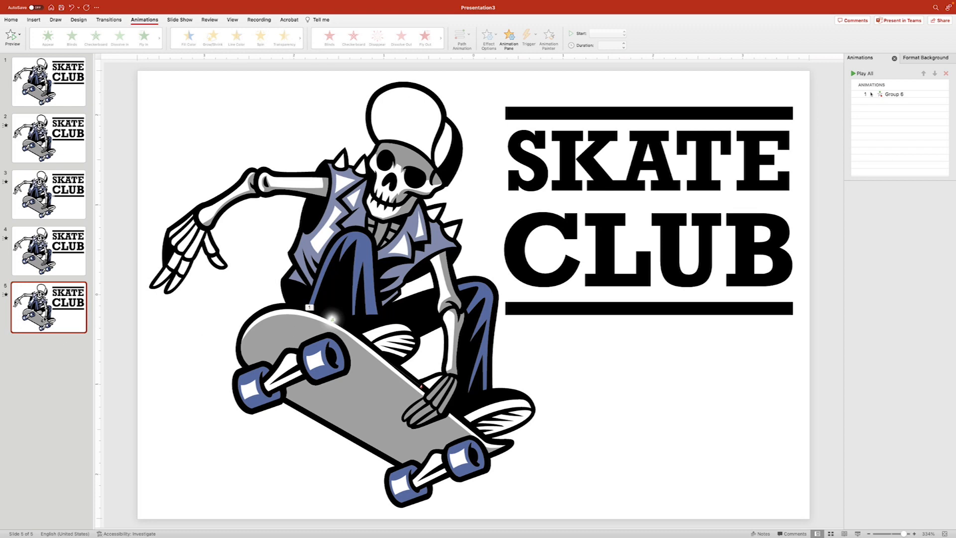
- Duplicate into slide 6, remove the Group 6 animation, and move the sparkle onto the skull's left eye
key("super+d")
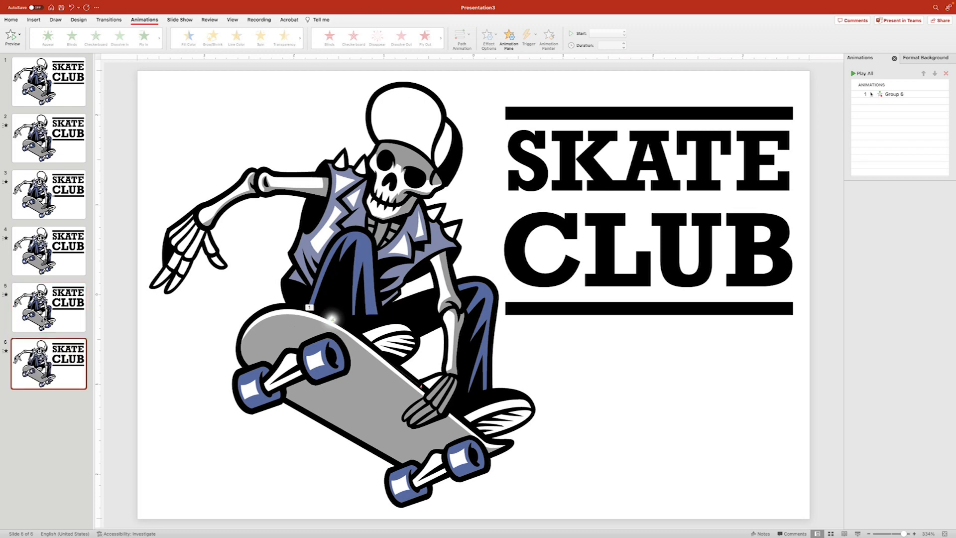
left_click(332, 317)
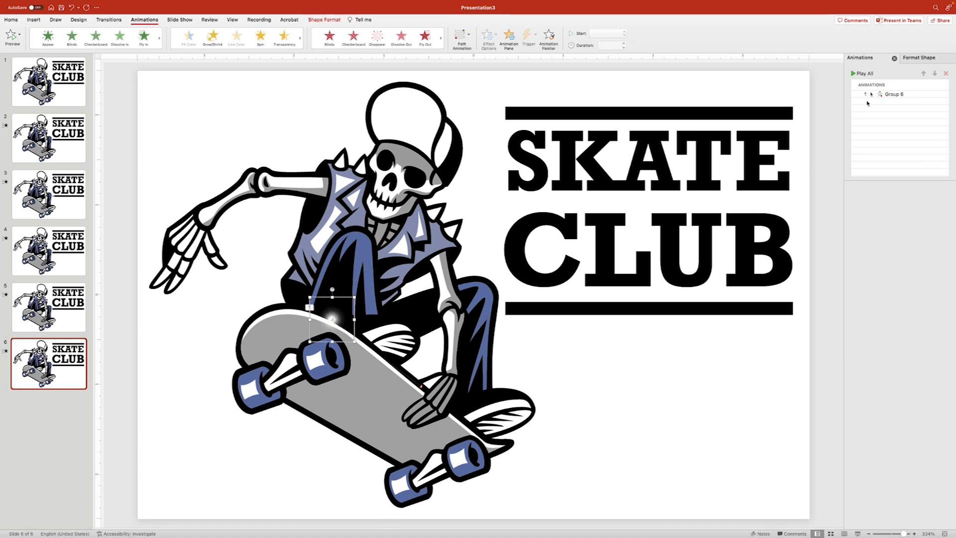
left_click(901, 95)
key("Delete")
left_click(332, 318)
left_click_drag(332, 318, 385, 160)
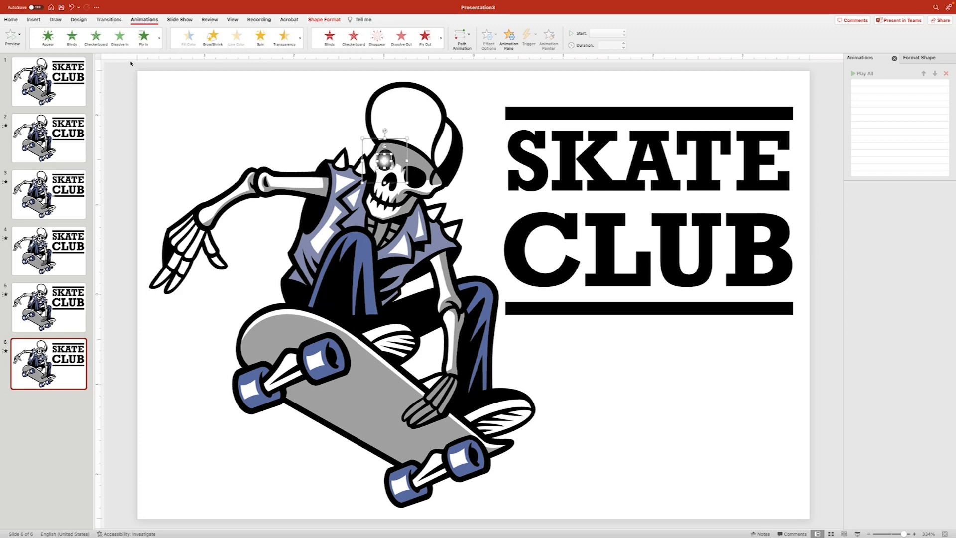
- Delete the glow circle, fill the remaining shape red, and size it to the eye socket
left_click(18, 20)
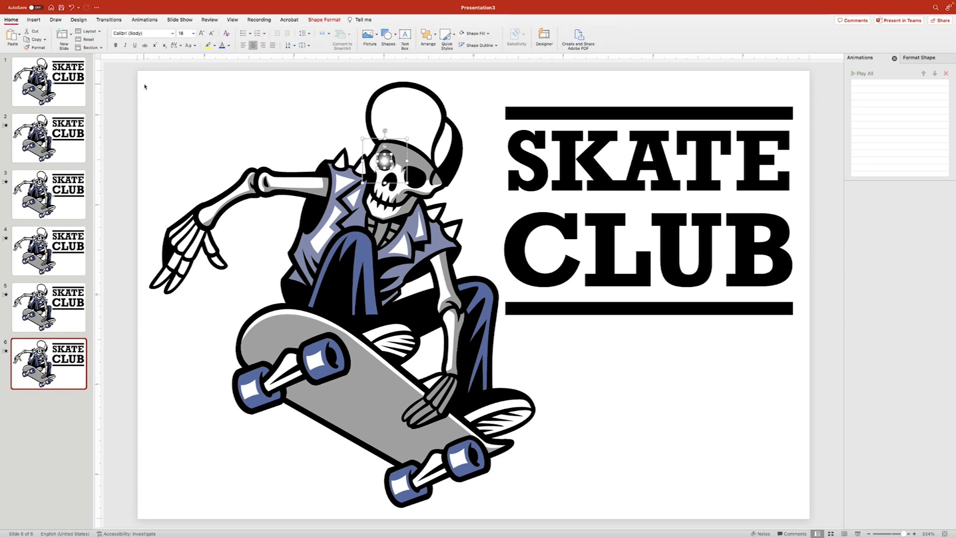
key("Delete")
left_click(390, 161)
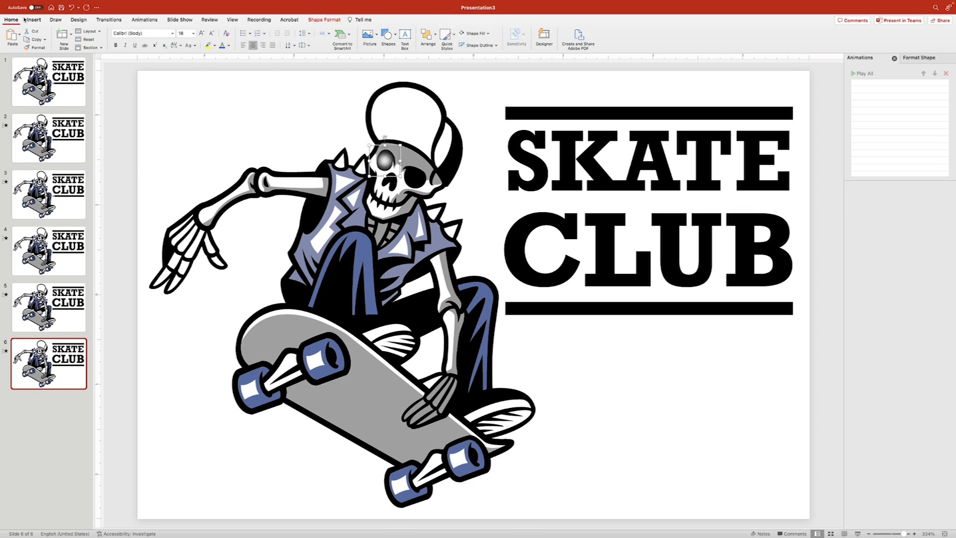
left_click(490, 35)
left_click(470, 118)
left_click_drag(369, 146, 375, 151)
key("super+z")
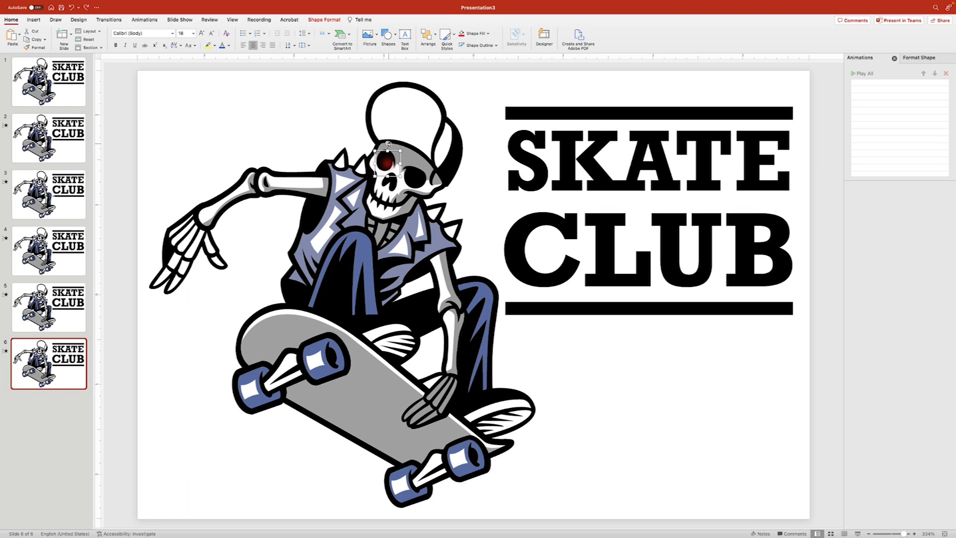
left_click_drag(375, 150, 372, 146)
- Copy the red eye onto the right socket and group both eyes
left_click_drag(388, 158, 418, 176)
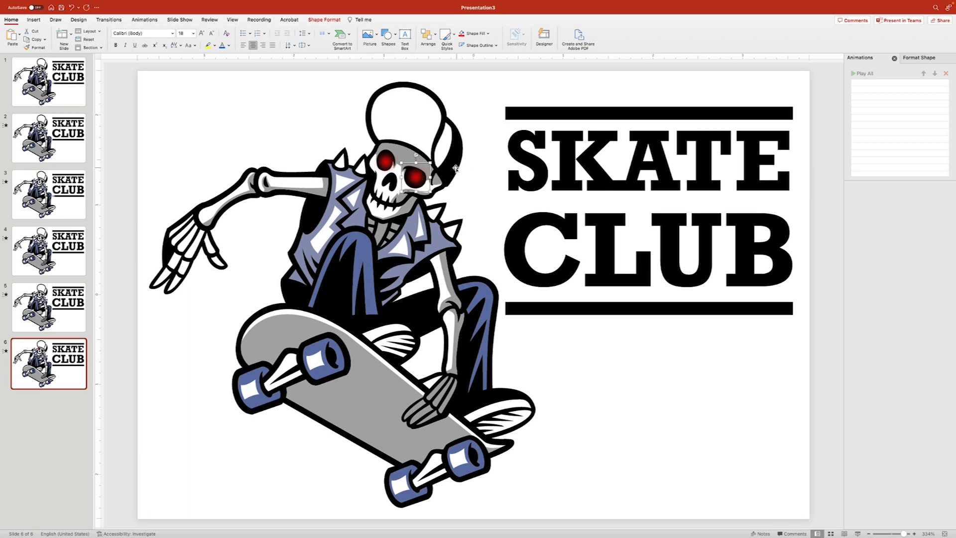
left_click(384, 163, "shift")
key("super+alt+g")
left_click_drag(382, 161, 381, 158)
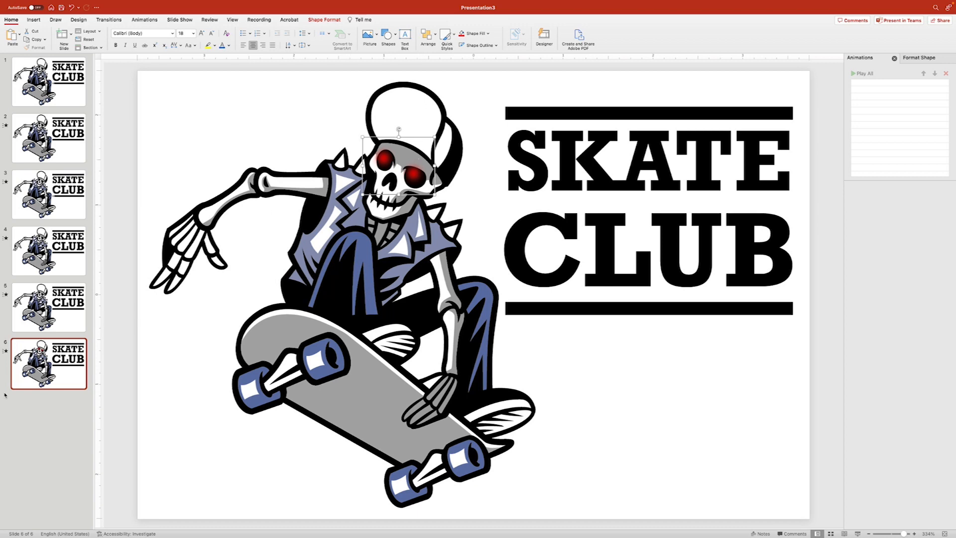
- Duplicate slide 6 as slide 7, adjust the eyes, and play the show from slide 6
left_click(56, 370)
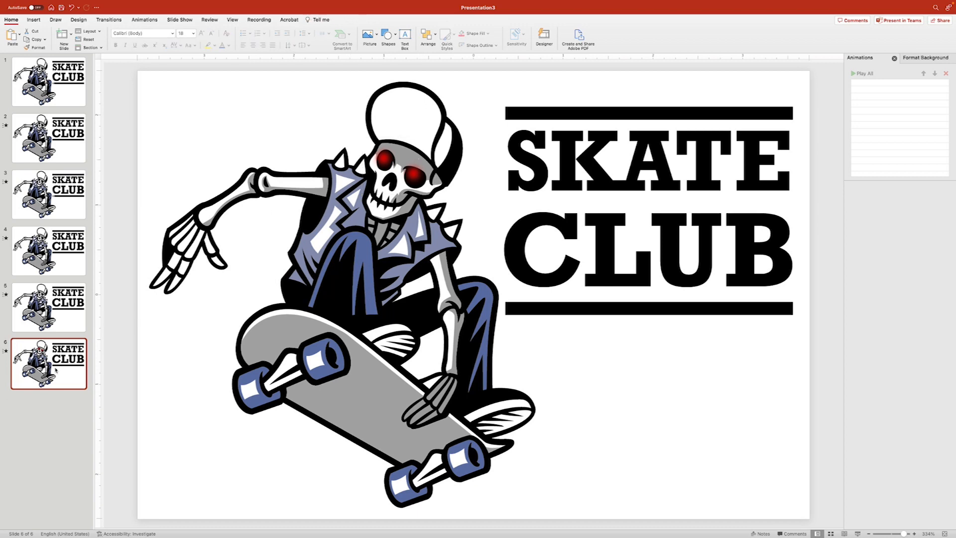
key("super+d")
left_click_drag(382, 157, 387, 165)
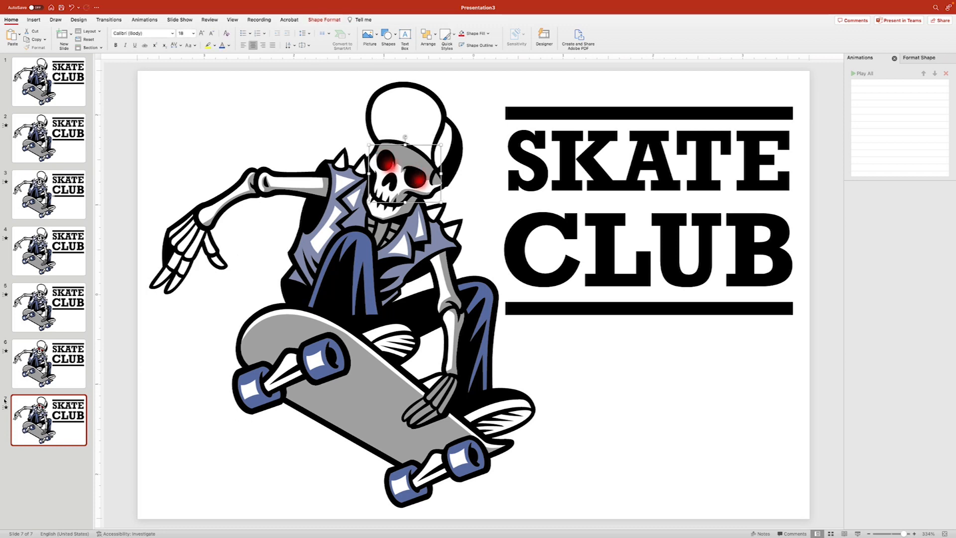
left_click(35, 368)
key("super+Return")
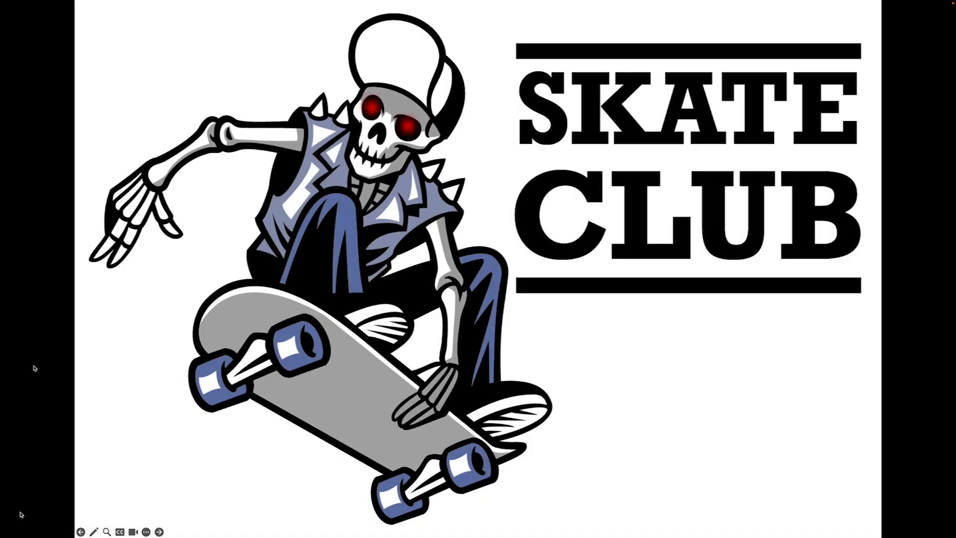
- Exit the slide show and go back to editing slide 7 with the red-eyed skull
key("Escape")
key("Down")
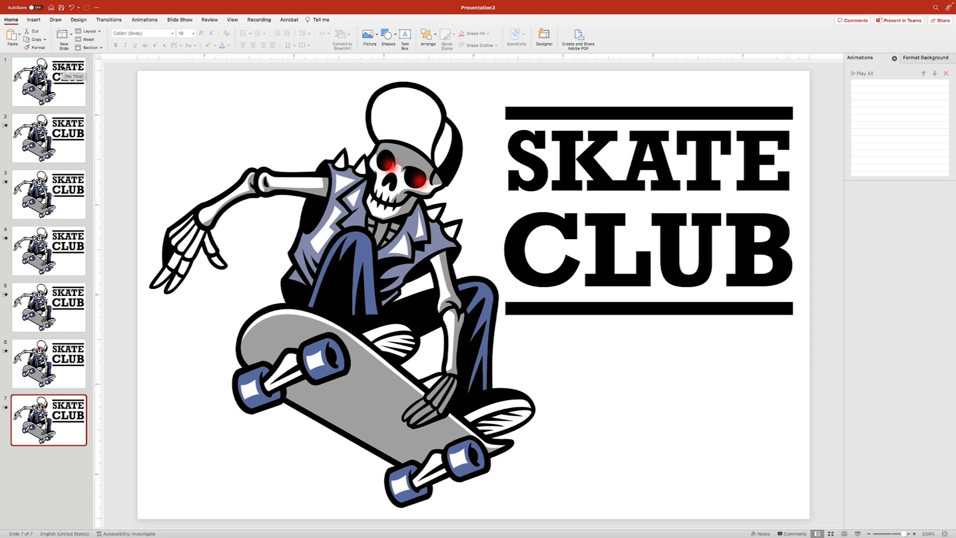
- Preview slide 3's Morph shine and duplicate it into new slides 4 and 5
left_click(103, 20)
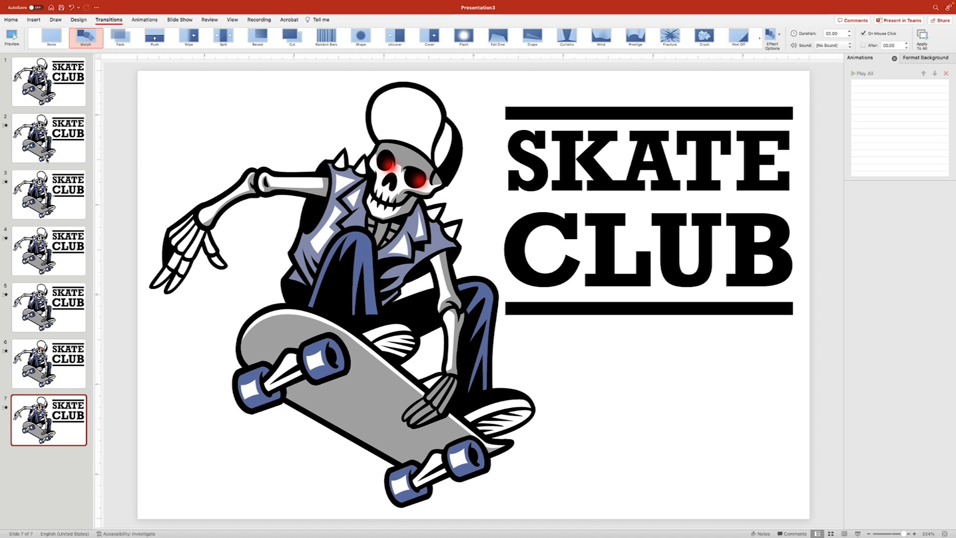
left_click(53, 227)
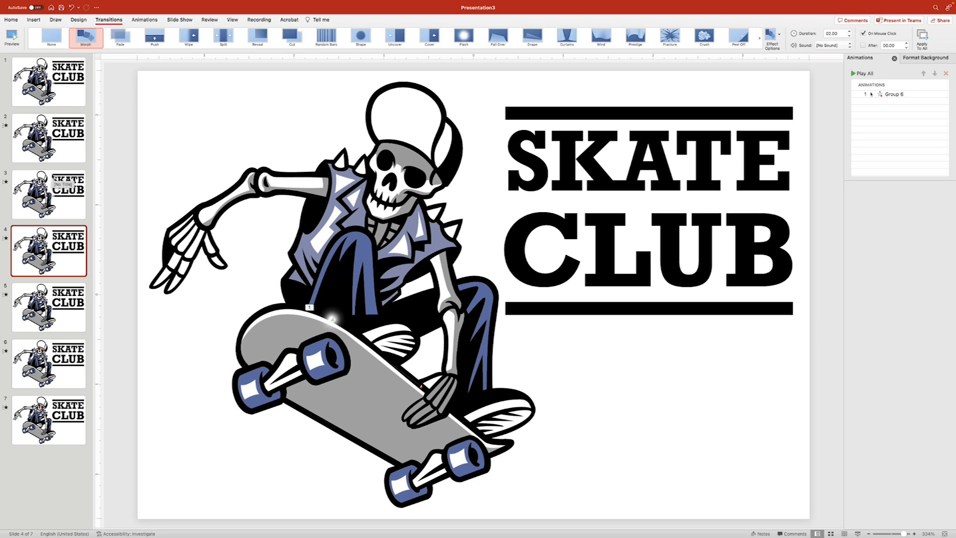
left_click(53, 176)
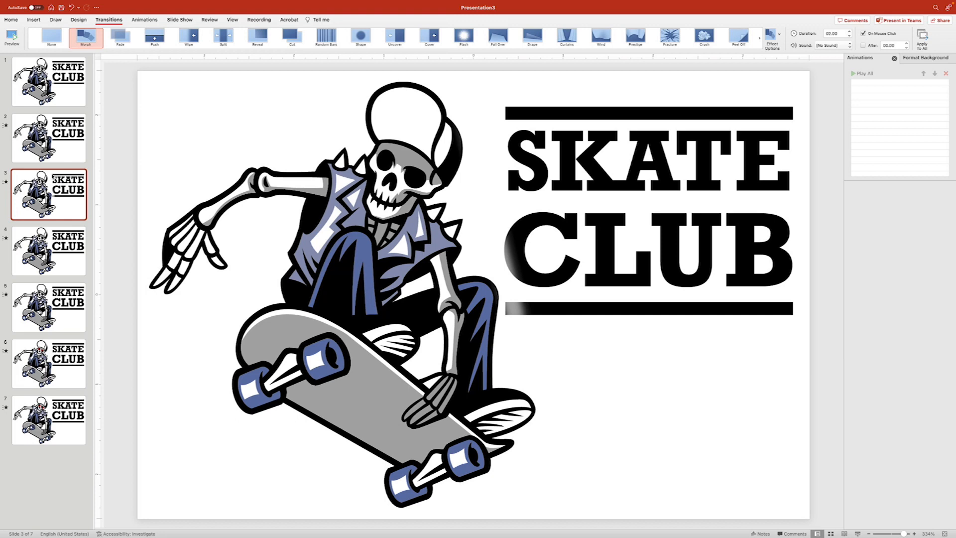
key("super+d")
key("super+d")
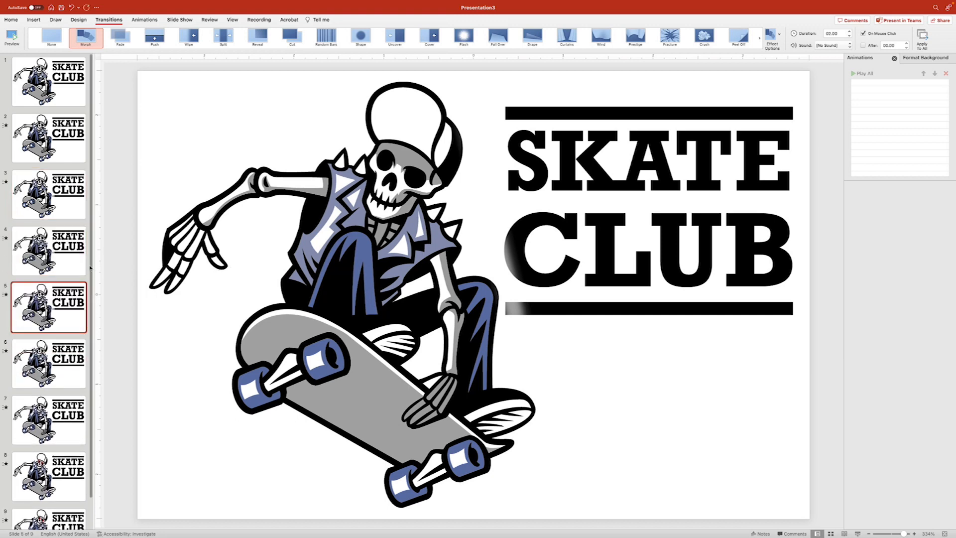
- Delete the stray pale gradient shape over CLUB on slide 4
left_click(501, 269)
left_click(55, 253)
left_click(498, 271)
key("Delete")
- Duplicate slide 9 up to 13 slides and delete the red eye glow on slide 13
scroll(75, 413, "down", 2)
left_click(63, 502)
key("super+d")
key("super+d")
key("super+d")
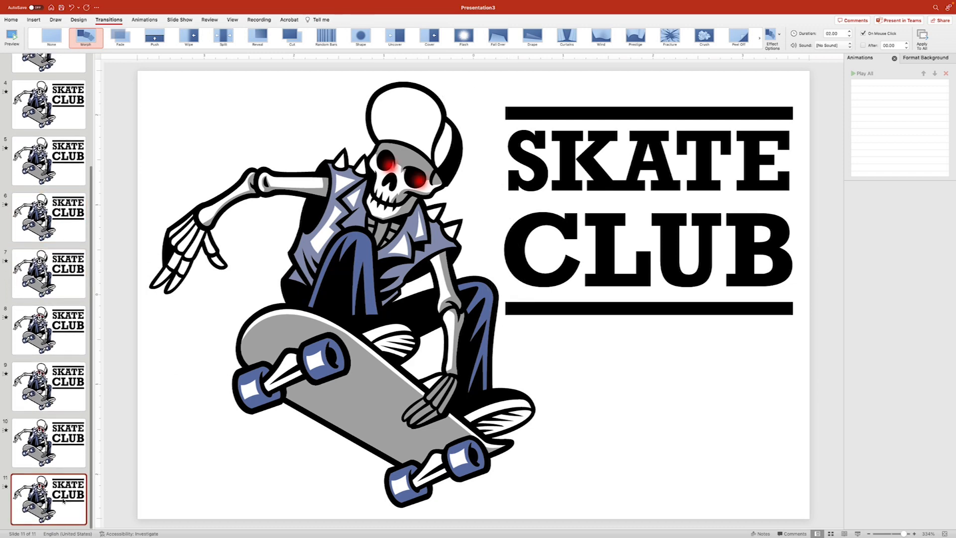
key("super+d")
left_click(387, 160)
key("Delete")
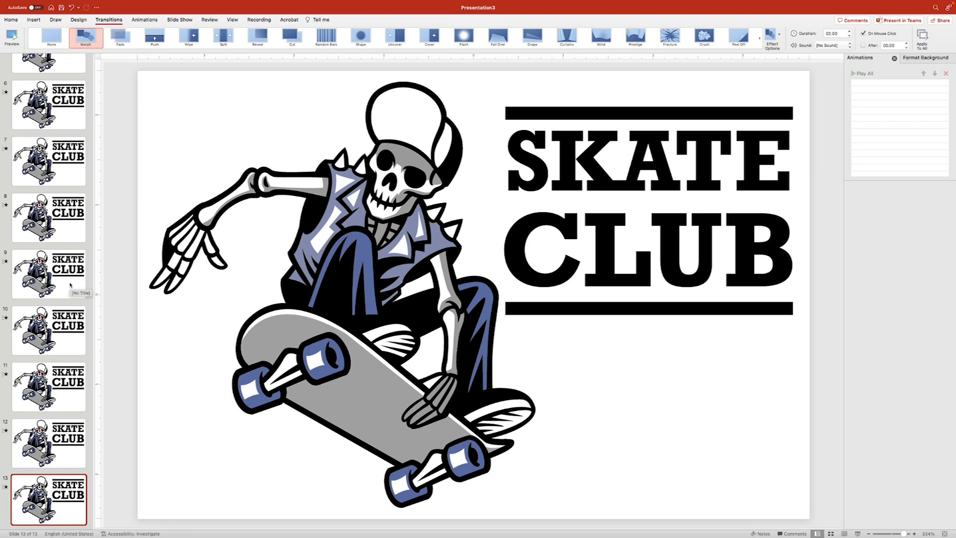
- Review the sequence from slide 1, which has no transition, stepping through the slides
left_click(68, 496)
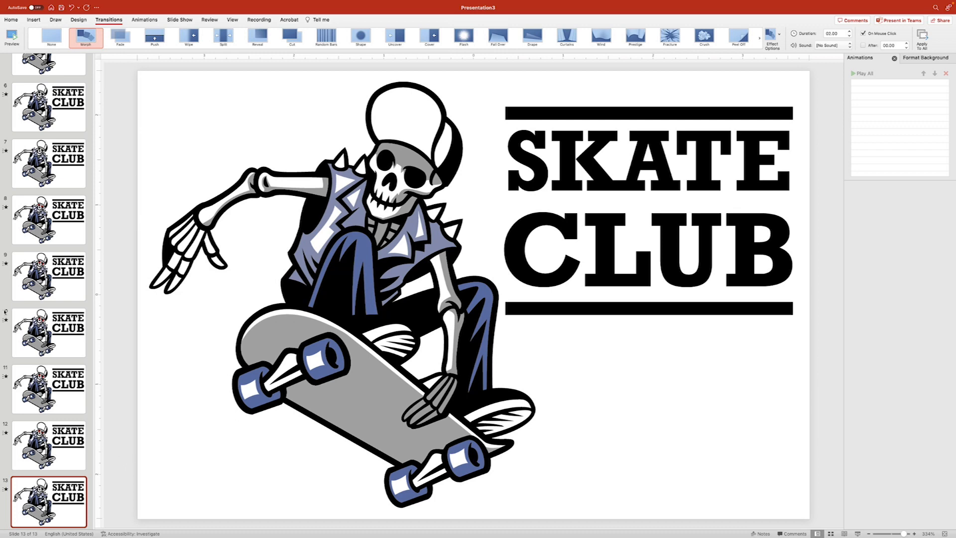
scroll(49, 299, "up", 10)
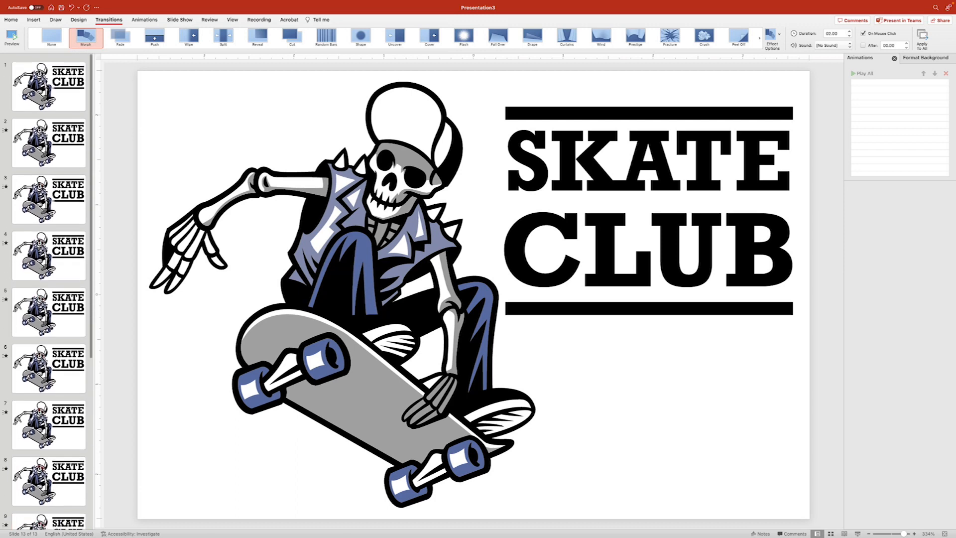
left_click(52, 87)
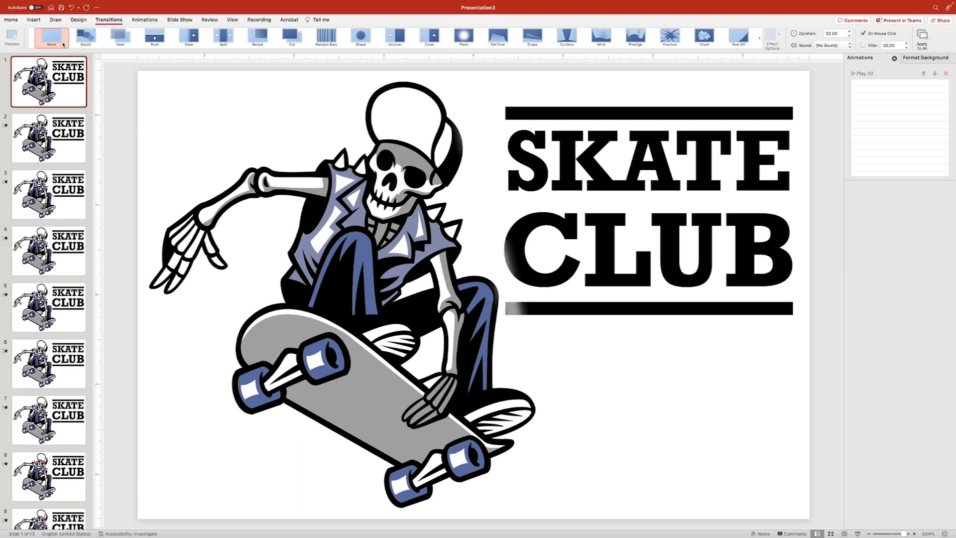
left_click(53, 123)
key("Down")
key("Down")
key("Down")
key("Down")
key("Down")
key("Down")
key("Down")
key("Down")
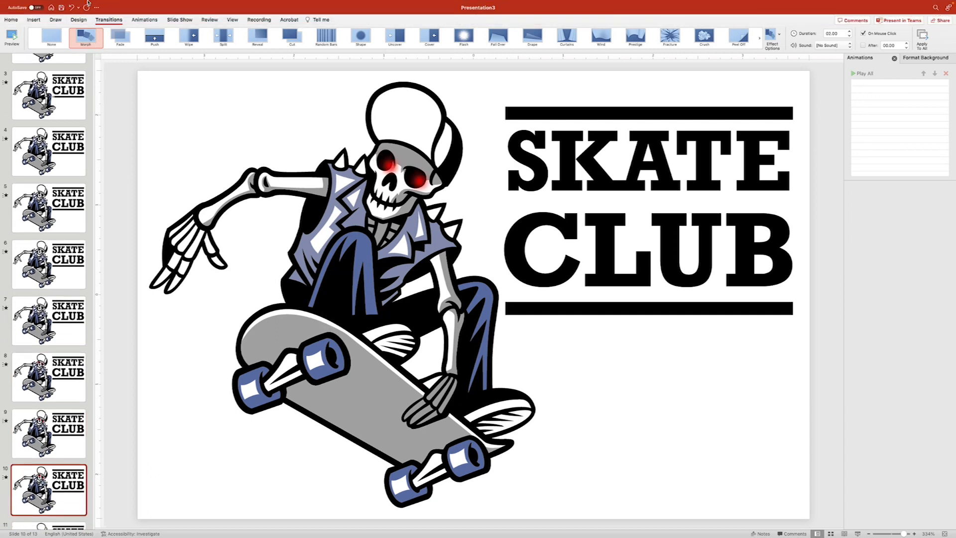
left_click(59, 4)
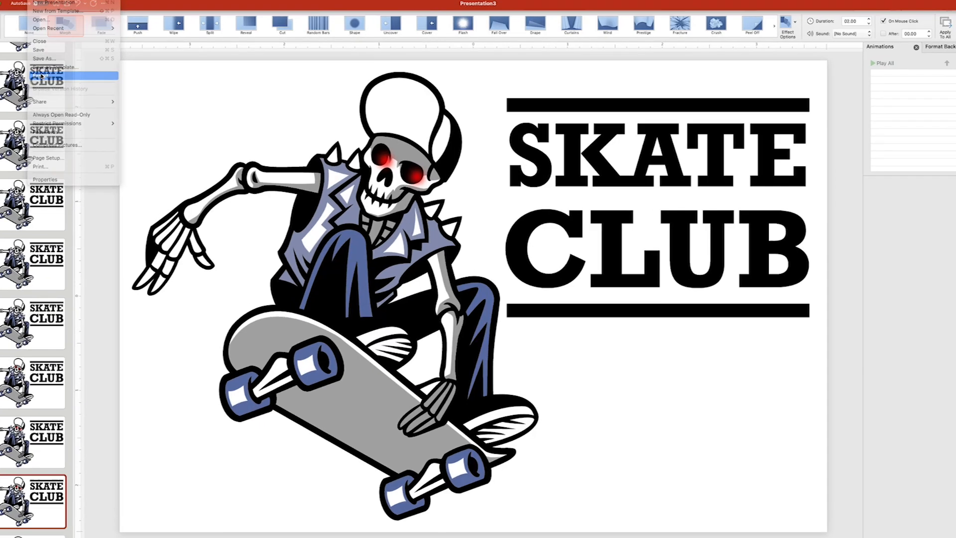
- Choose Animated GIF export with the file name skateclubanimatedlogo
left_click(42, 76)
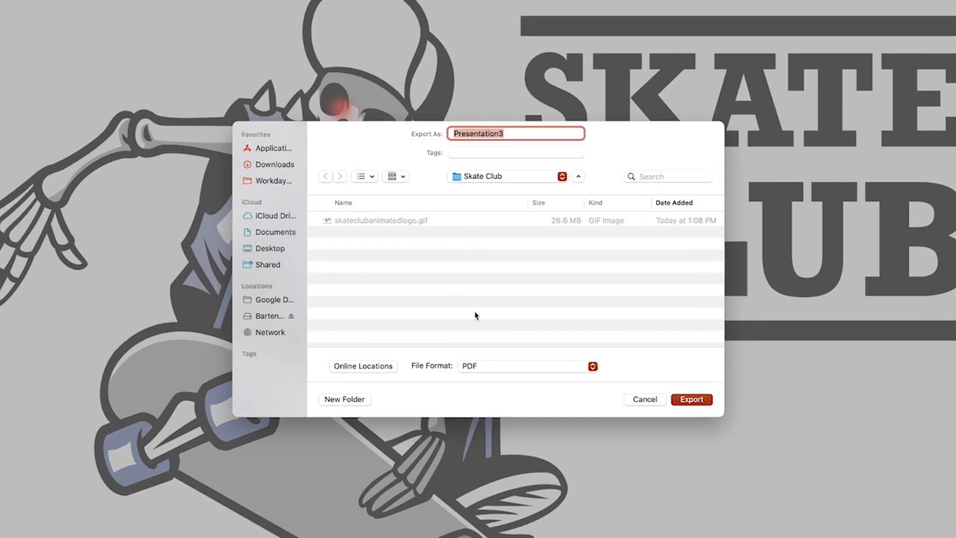
left_click(487, 367)
left_click(438, 376)
left_click(475, 369)
left_click(497, 444)
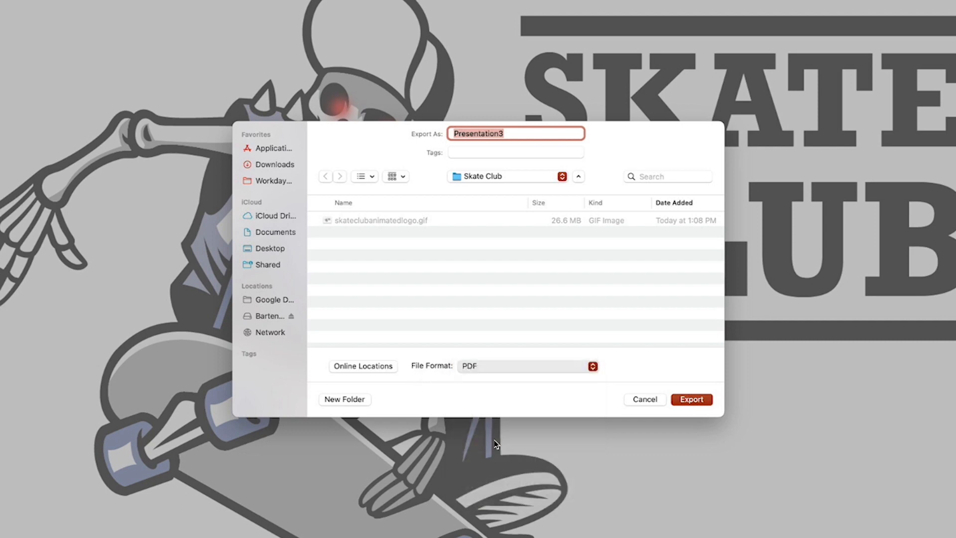
left_click(367, 220)
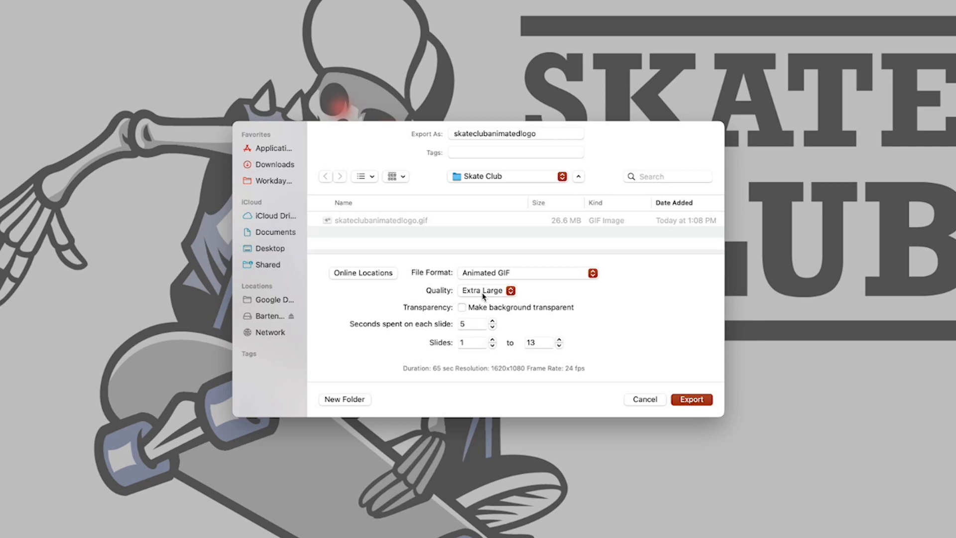
- Export with a transparent background and 0 seconds per slide, replacing the existing GIF
left_click(462, 308)
double_click(471, 322)
type("0")
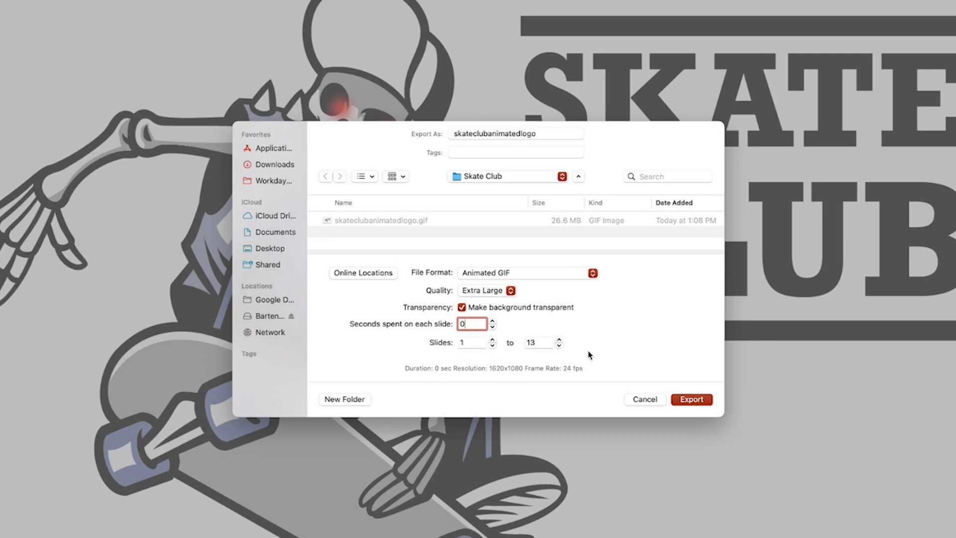
left_click(705, 400)
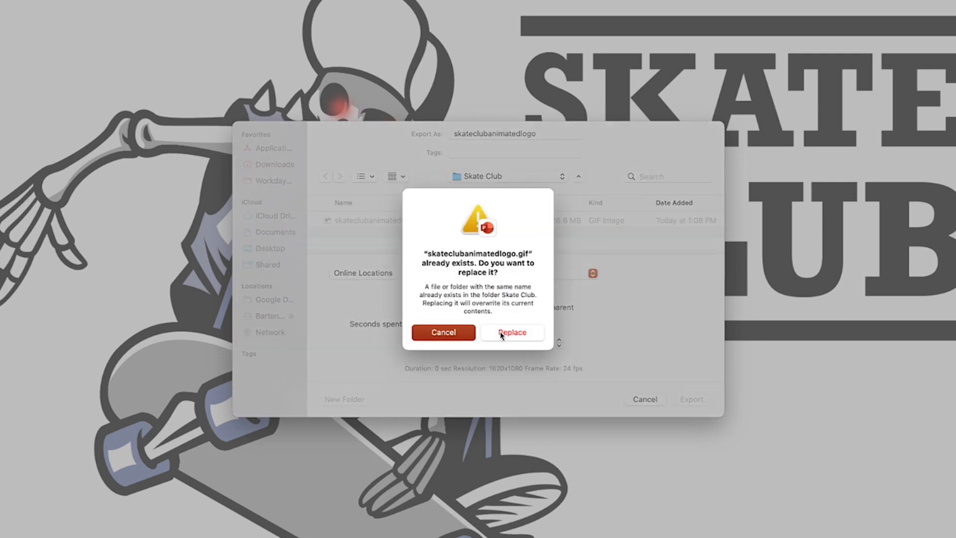
left_click(500, 331)
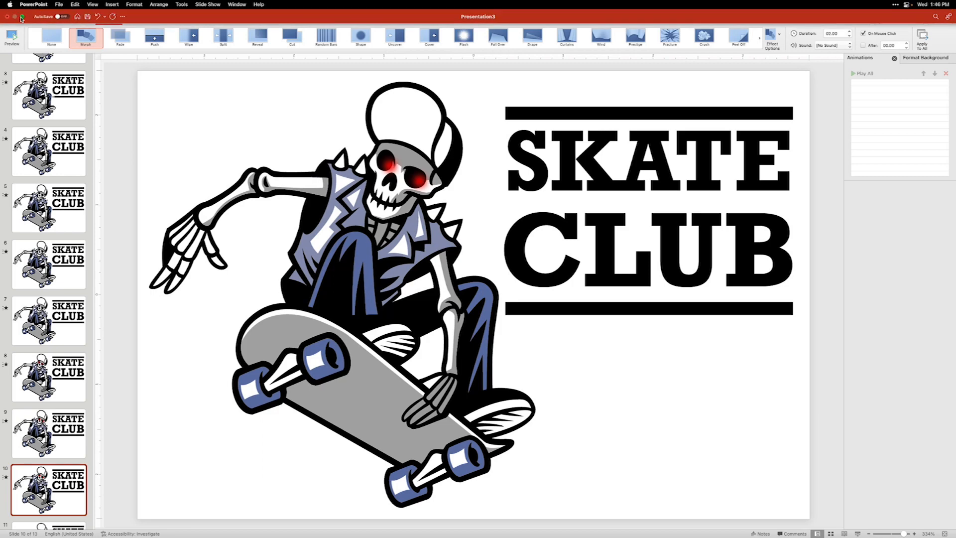
left_click(21, 17)
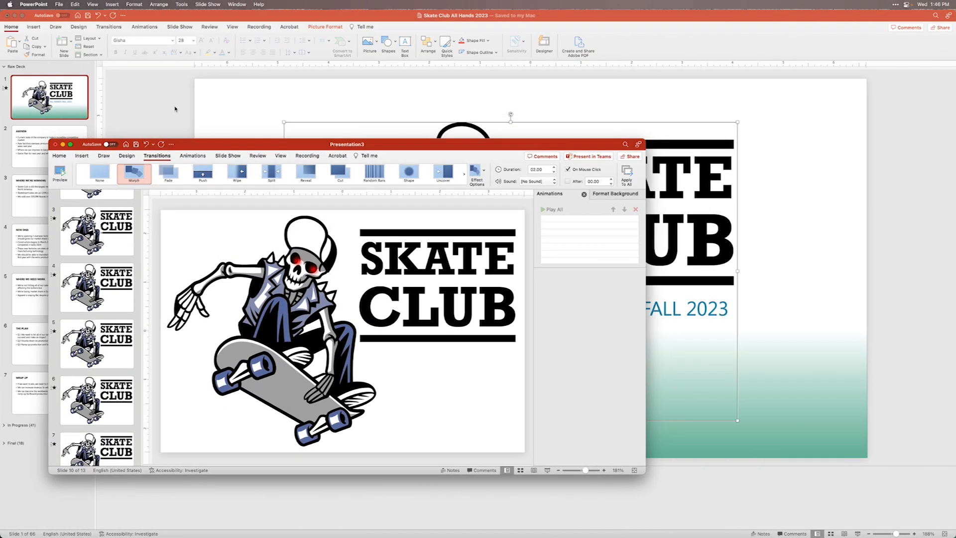
- On the All Hands title slide, replace the old logo with skateclubanimatedlogo.gif
left_click(175, 109)
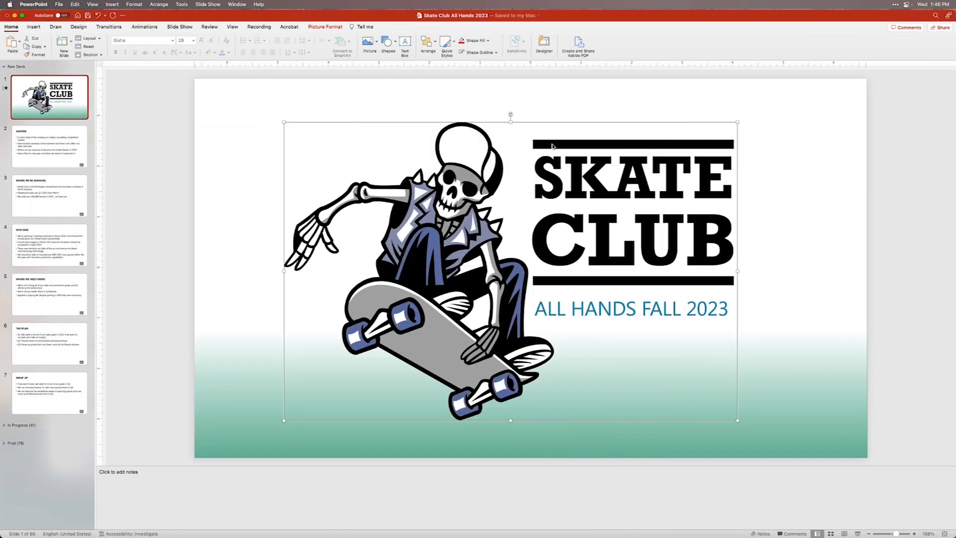
key("Delete")
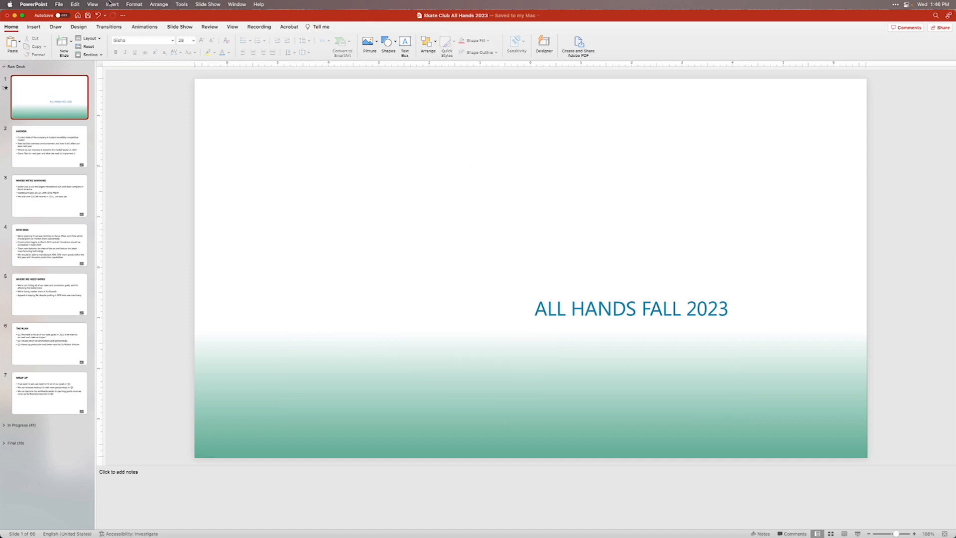
left_click(111, 4)
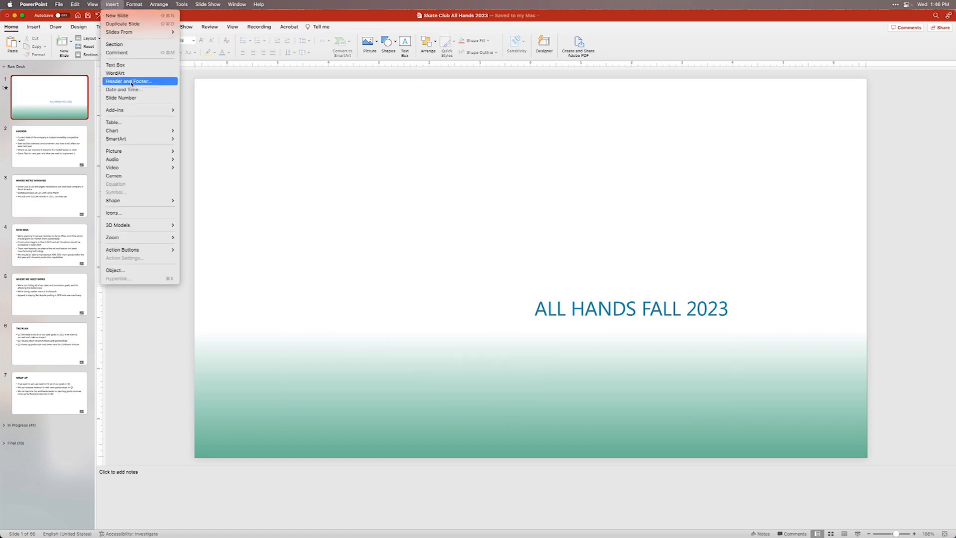
mouse_move(144, 152)
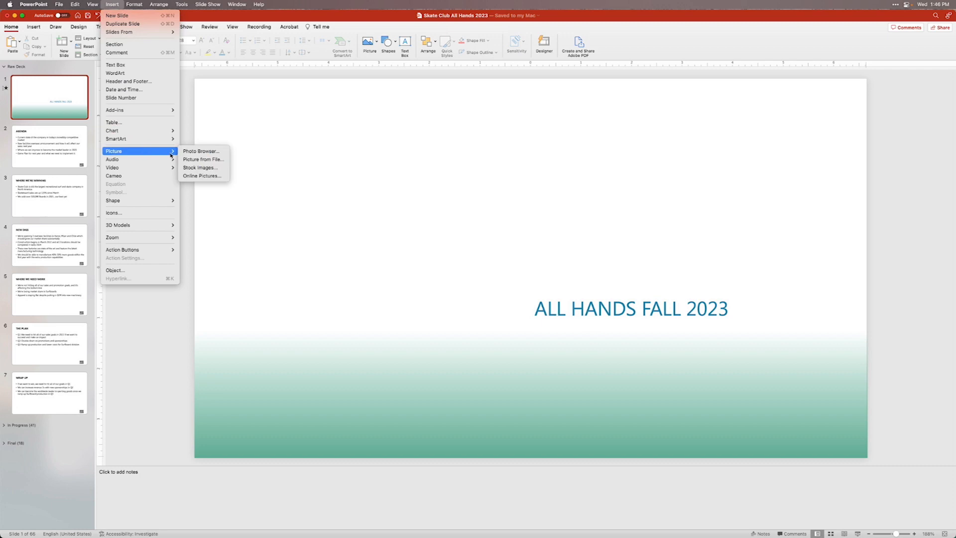
left_click(193, 160)
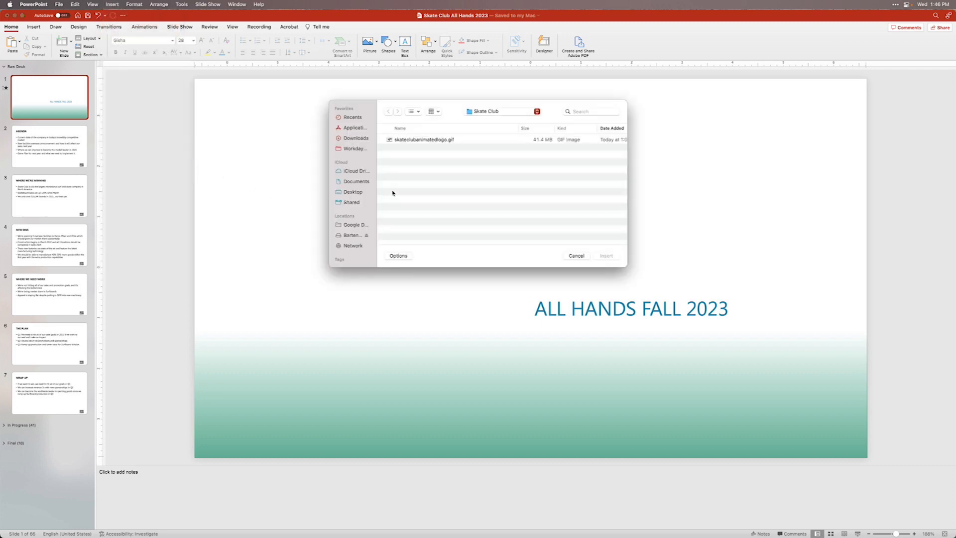
left_click(422, 139)
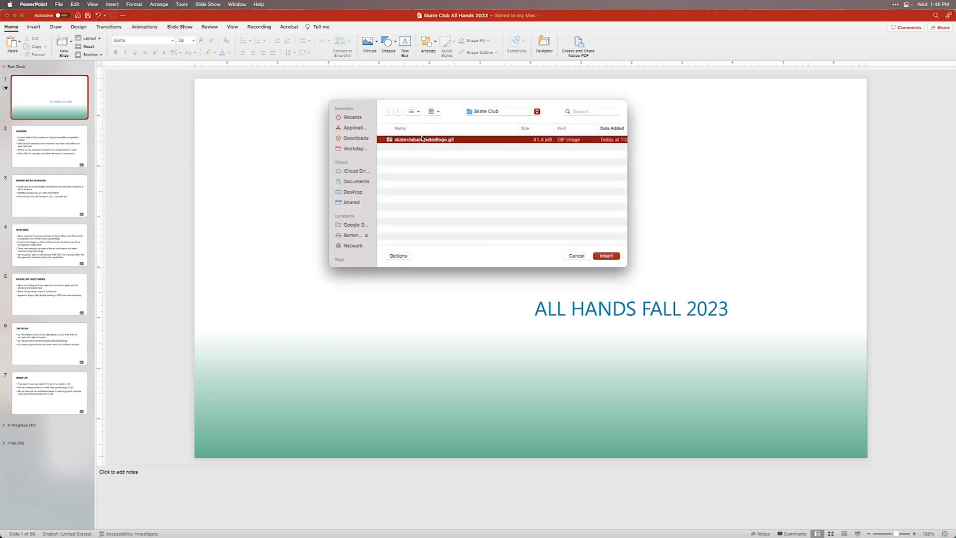
double_click(422, 139)
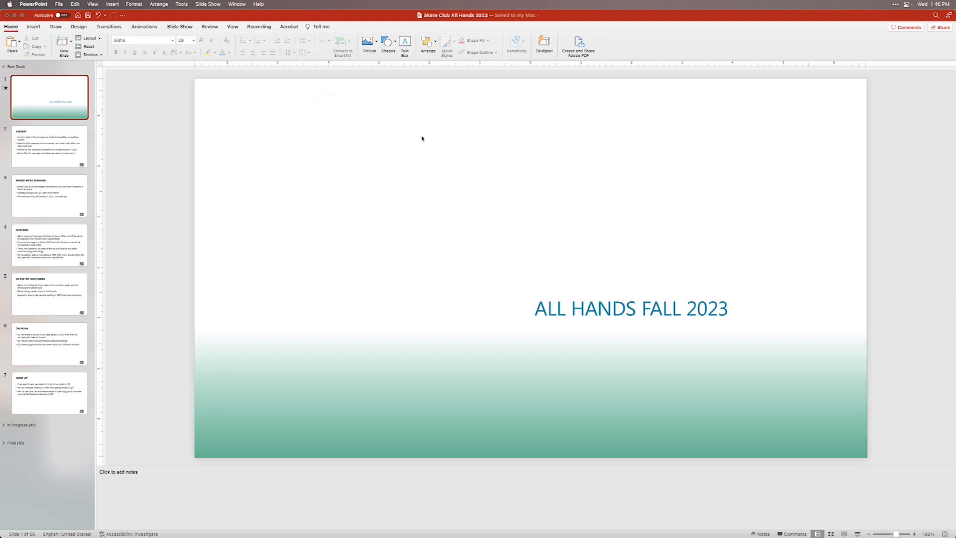